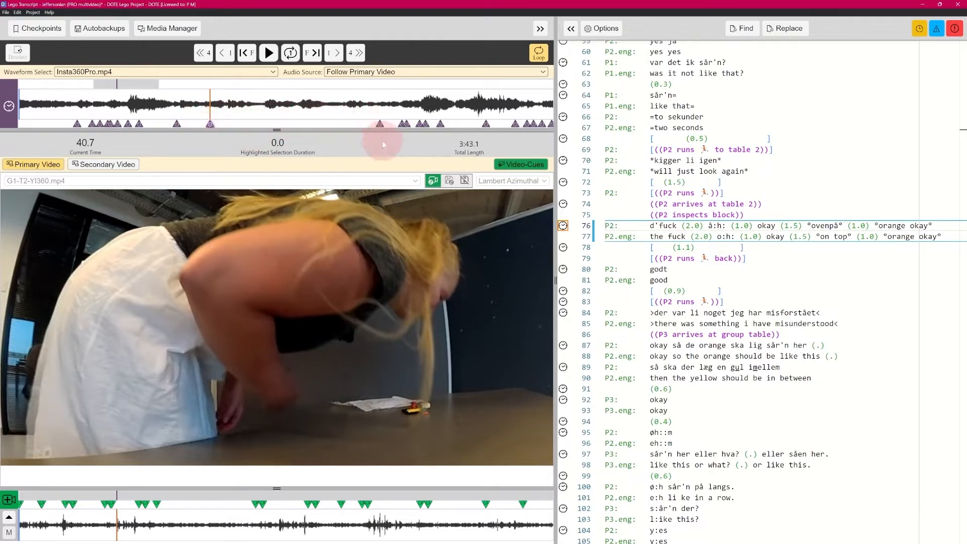
# Play the passage transcribed in lines 76–77 and return the playhead to that line's sync-code
pyautogui.press('ctrl')
pyautogui.hotkey('ctrl', 'space')
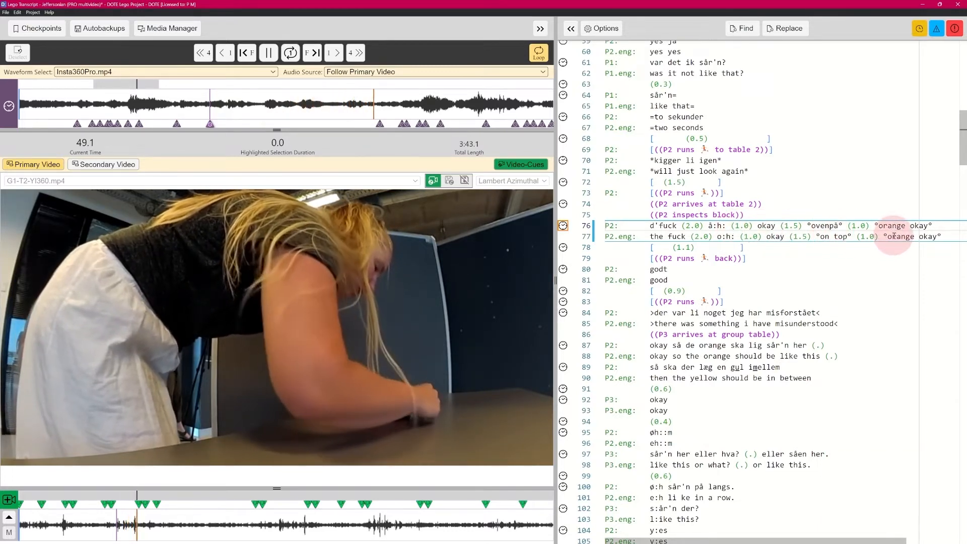
pyautogui.hotkey('ctrl', 'space')
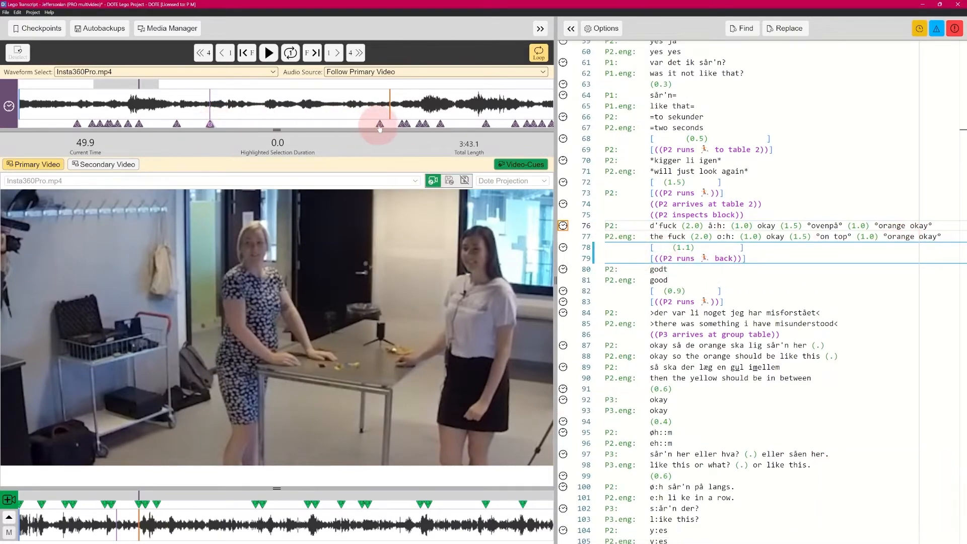
pyautogui.click(211, 124)
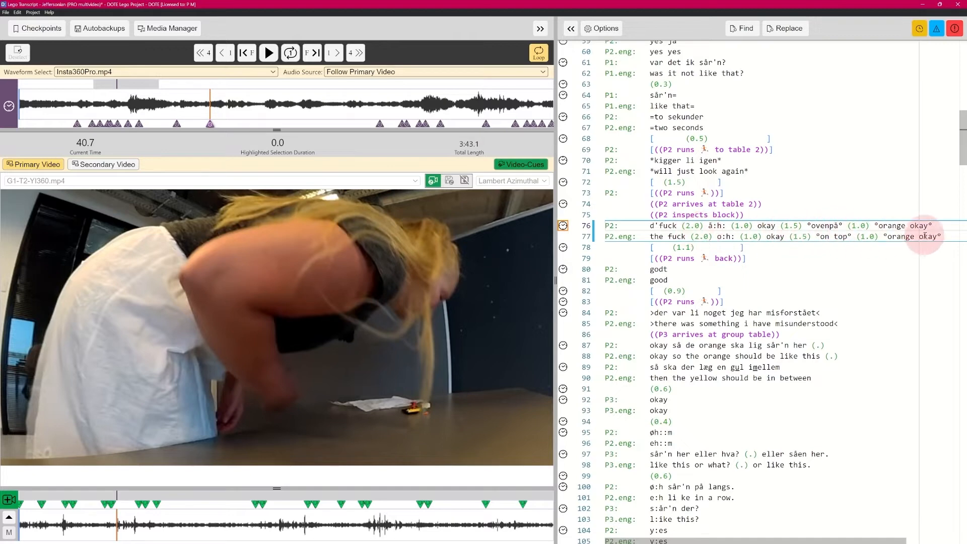
# Insert blank lines below line 77 and add a new P2 and P2.eng speaker pair between them
pyautogui.click(946, 236)
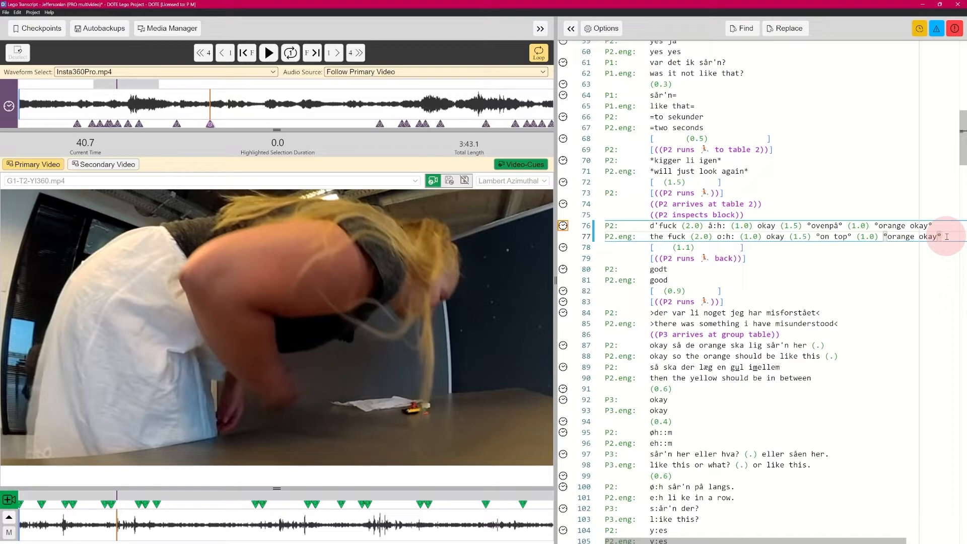
pyautogui.press('Return')
pyautogui.press('Return')
pyautogui.press('Return')
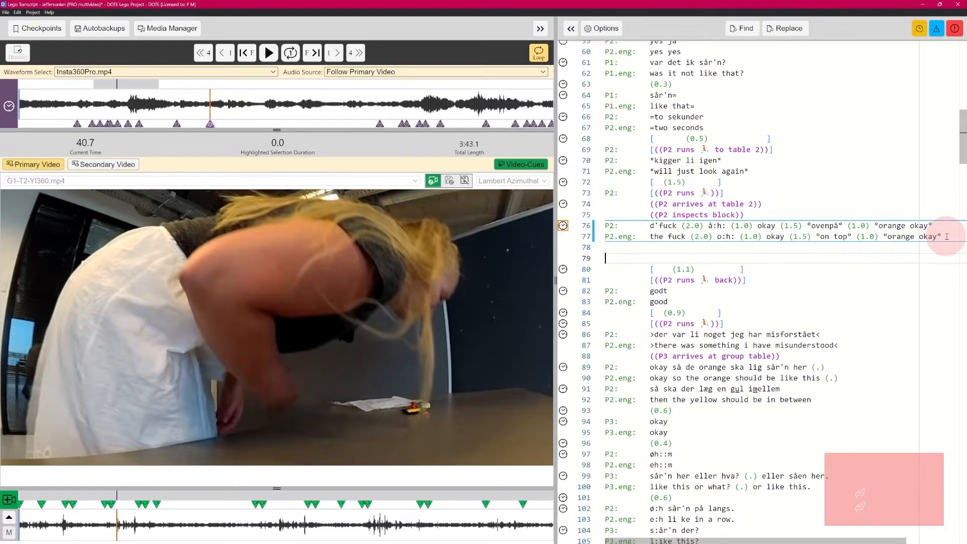
pyautogui.press('BackSpace')
pyautogui.press('Return')
pyautogui.press('Up')
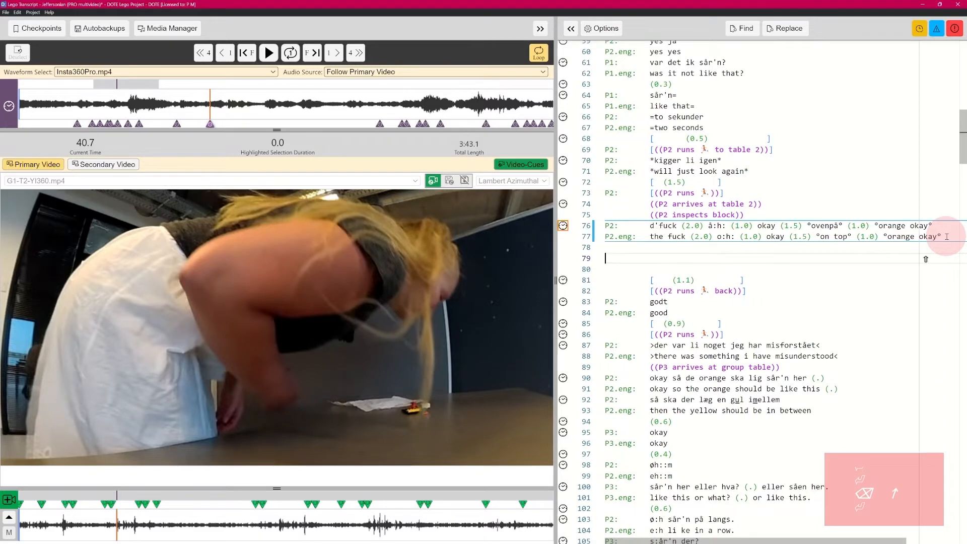
pyautogui.write('P2')
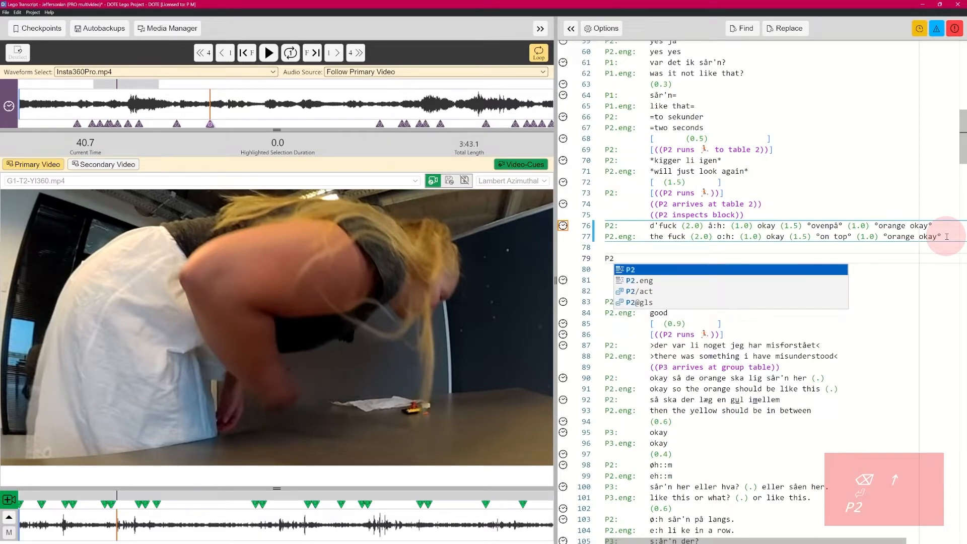
pyautogui.press('Return')
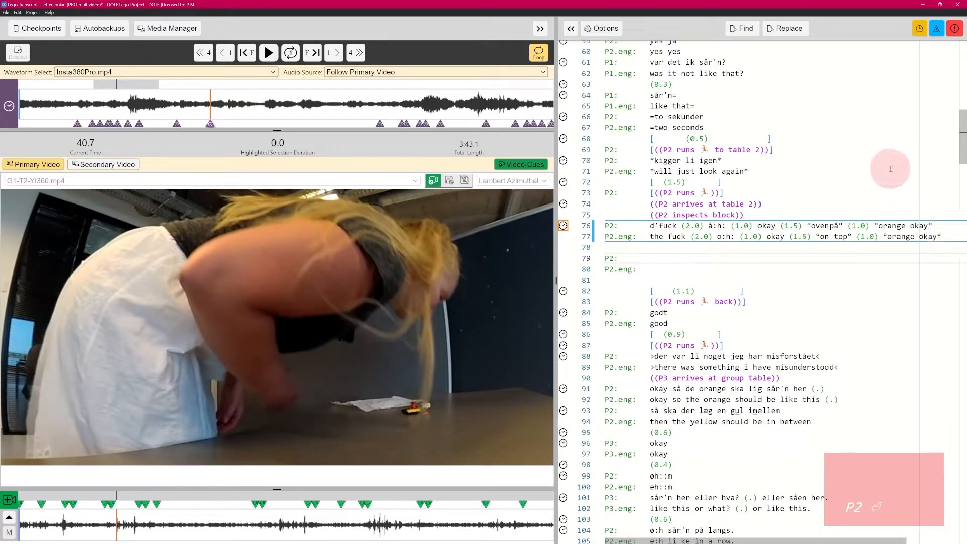
# Move "°ovenpå° (1.0) °orange okay°" from line 76 to the new P2 line 79
pyautogui.doubleClick(811, 225)
pyautogui.moveTo(857, 229); pyautogui.dragTo(947, 229)
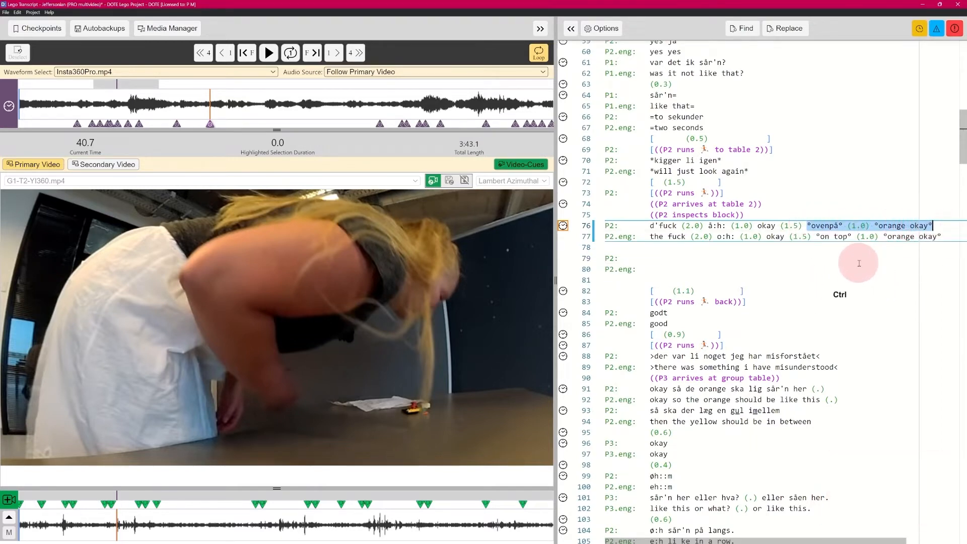
pyautogui.hotkey('ctrl', 'x')
pyautogui.click(682, 257)
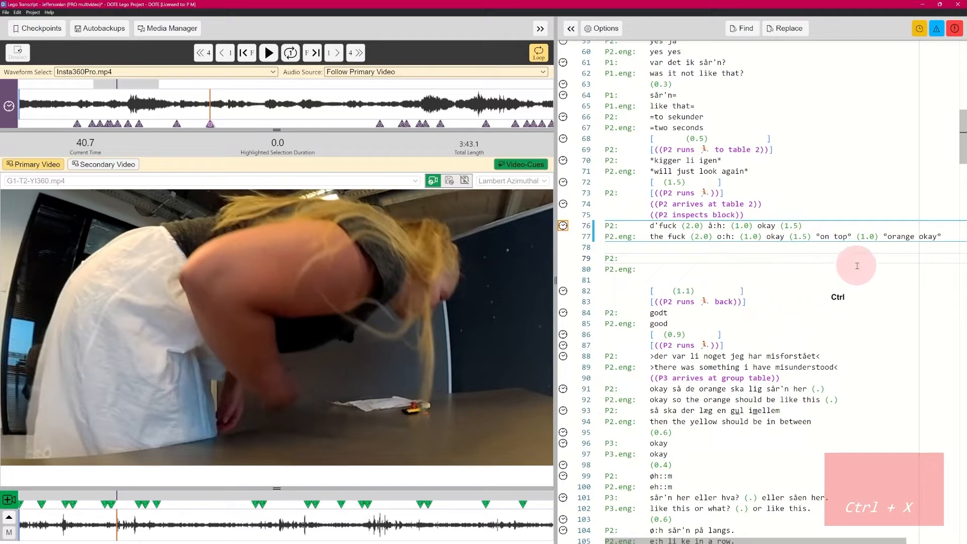
pyautogui.hotkey('ctrl', 'v')
# Move "°on top° (1.0) °orange okay°" from line 77 to the new P2.eng line 80
pyautogui.moveTo(816, 237); pyautogui.dragTo(942, 235)
pyautogui.hotkey('ctrl', 'x')
pyautogui.click(701, 273)
pyautogui.hotkey('ctrl', 'v')
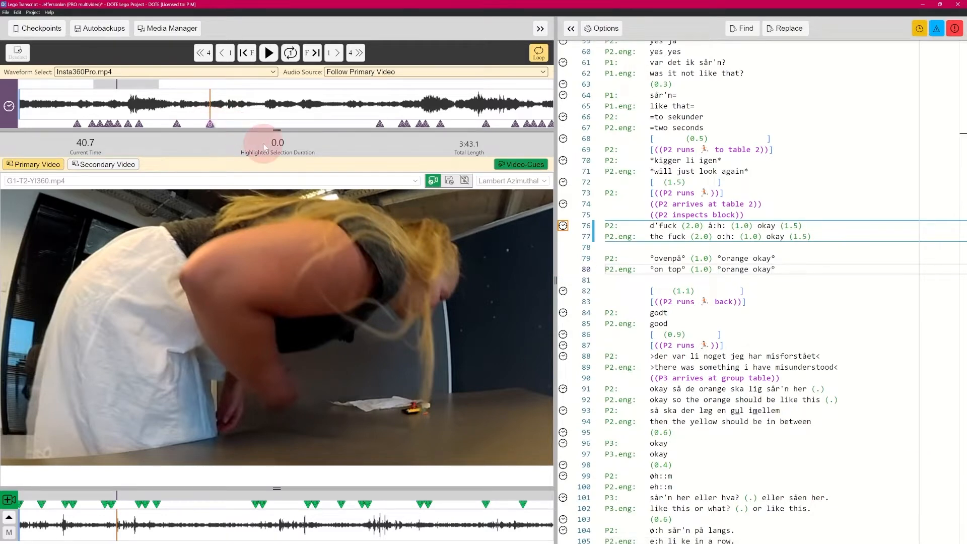
# Replay the passage to locate the start of "°ovenpå°" and place the playhead there, at 46.9 seconds
pyautogui.hotkey('ctrl', 'space')
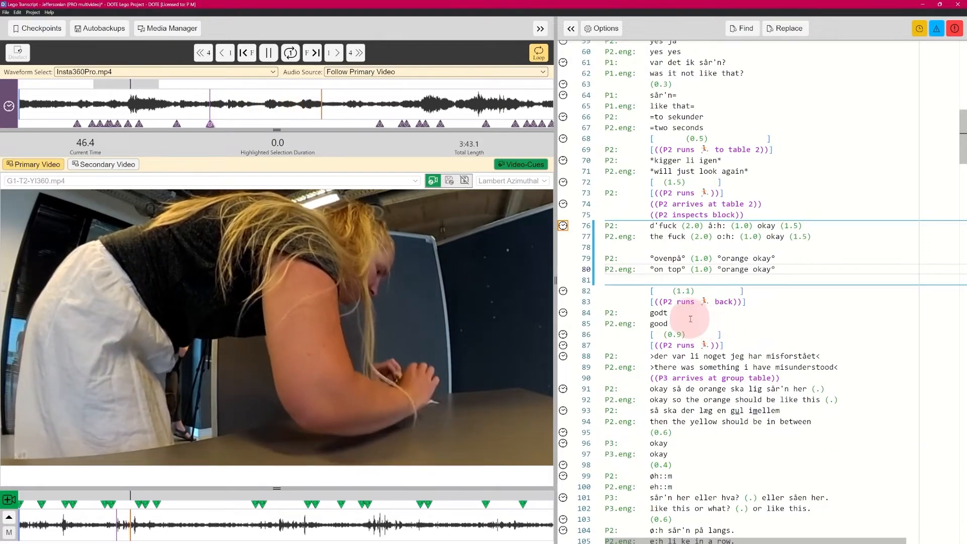
pyautogui.hotkey('ctrl', 'space')
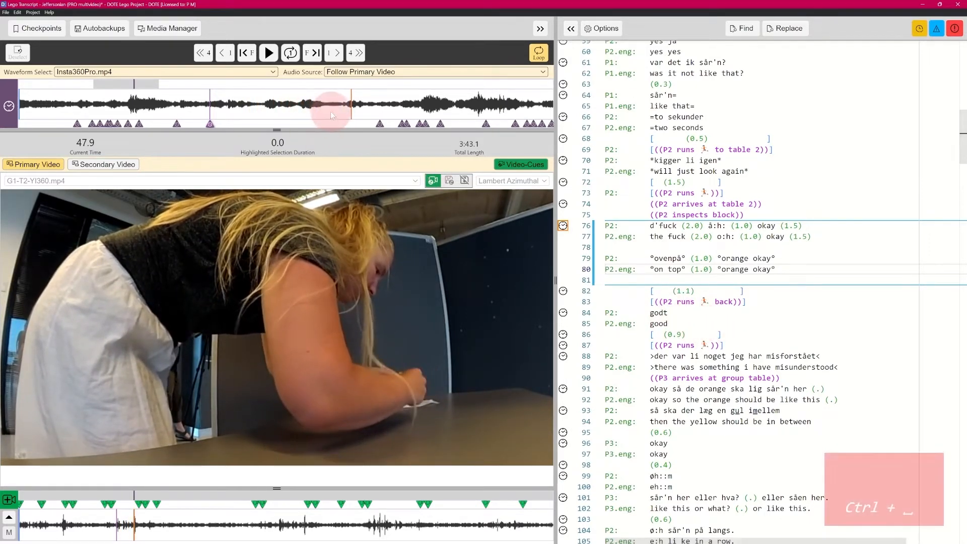
pyautogui.hotkey('ctrl', 'space')
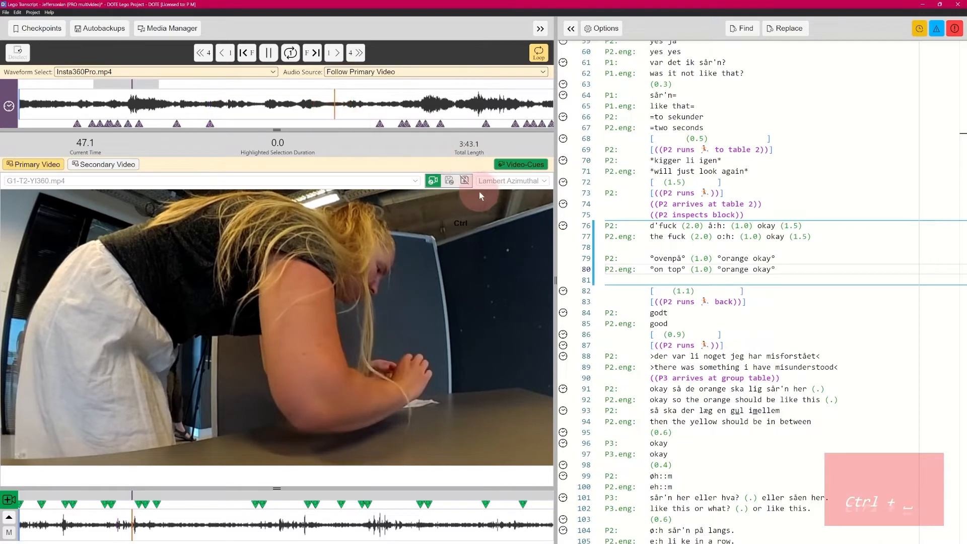
pyautogui.hotkey('ctrl', 'space')
pyautogui.hotkey('ctrl', 'shift', 'space')
pyautogui.hotkey('ctrl', 'shift', 'space')
pyautogui.hotkey('ctrl', 'shift', 'space')
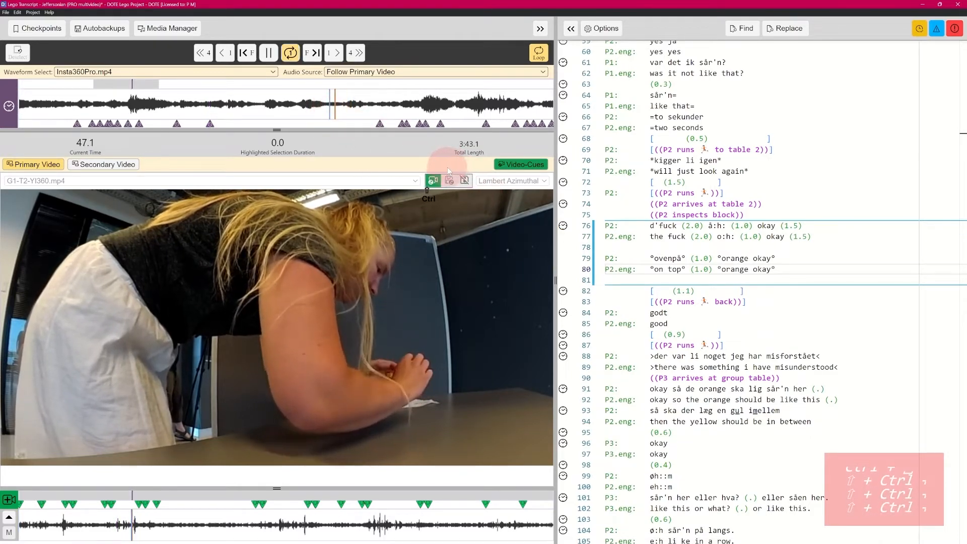
pyautogui.click(331, 114)
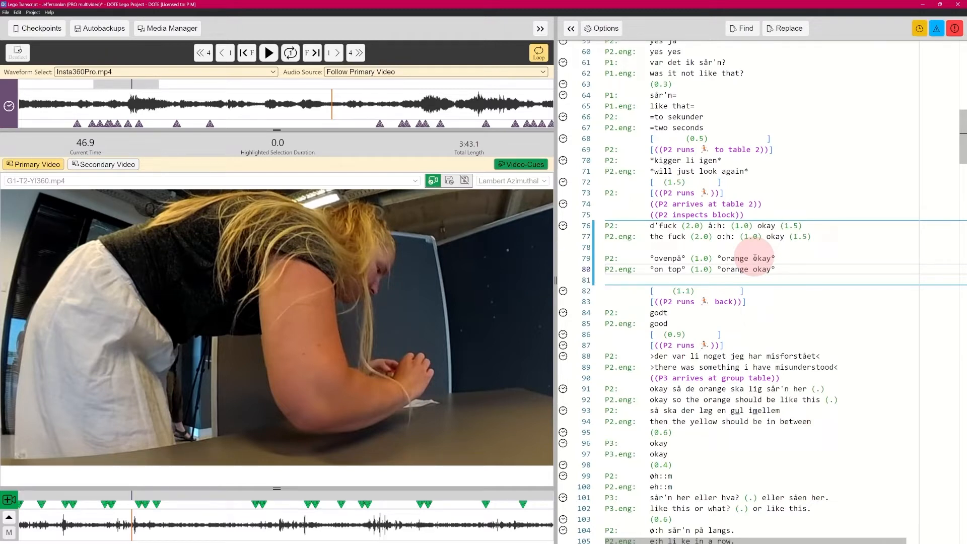
# Add a sync-code to the new P2 line 79 at the current playhead time
pyautogui.click(668, 258)
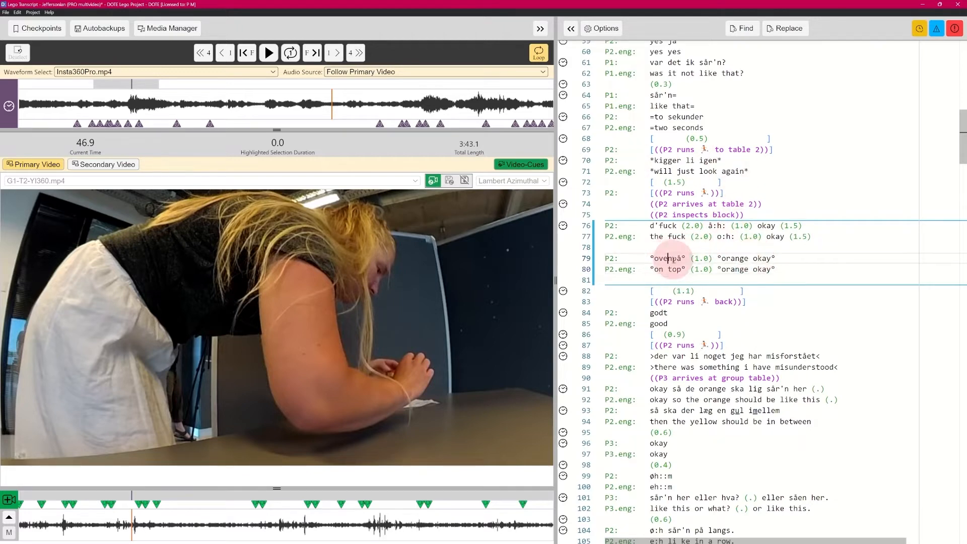
pyautogui.click(784, 258)
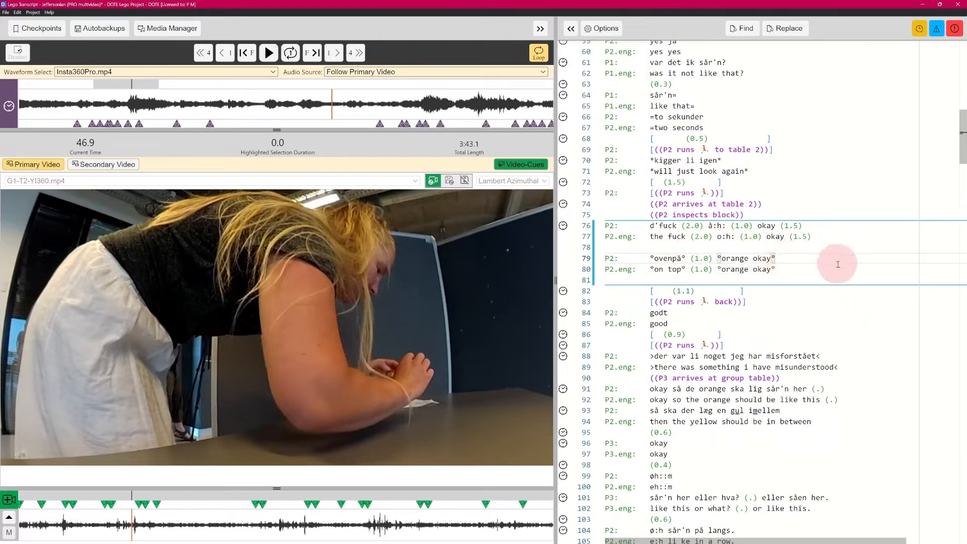
pyautogui.hotkey('ctrl', 'm')
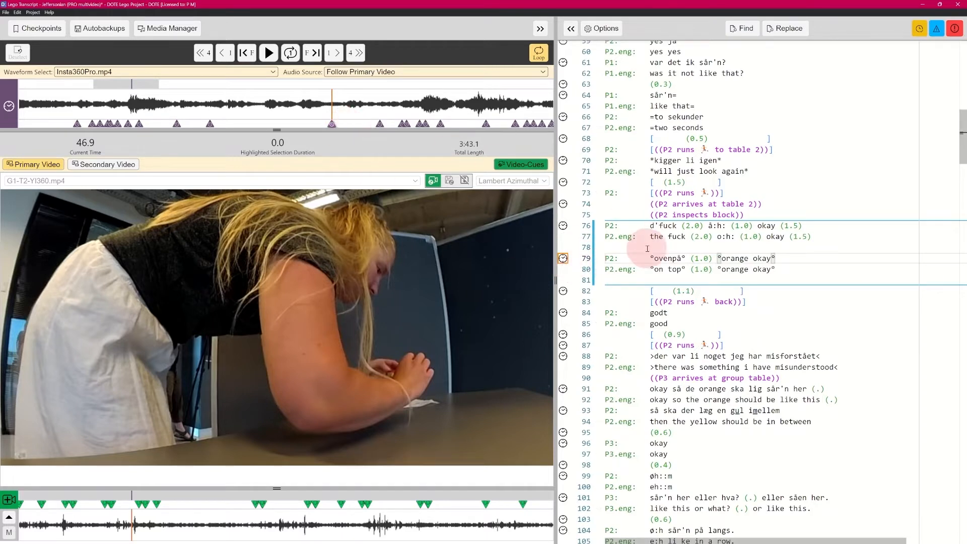
pyautogui.press('Up')
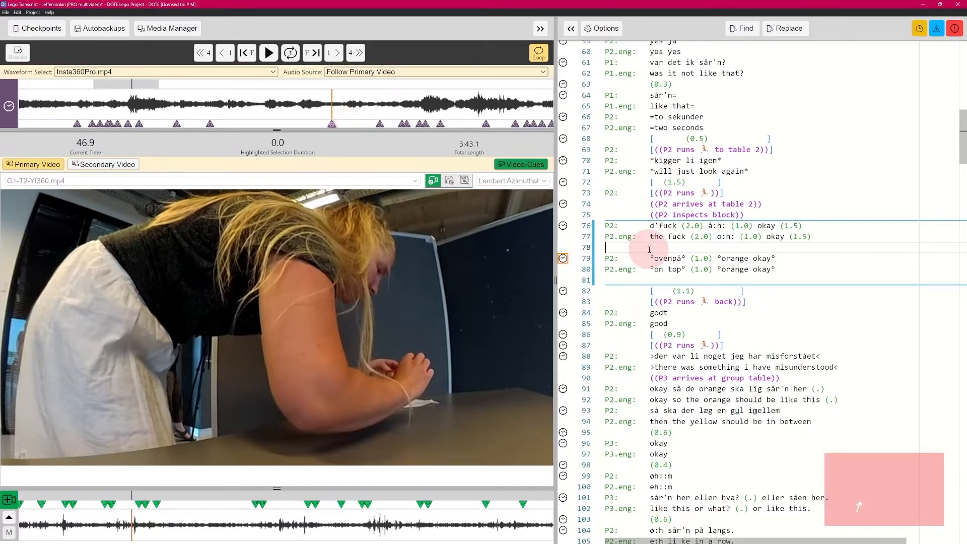
pyautogui.press('Down')
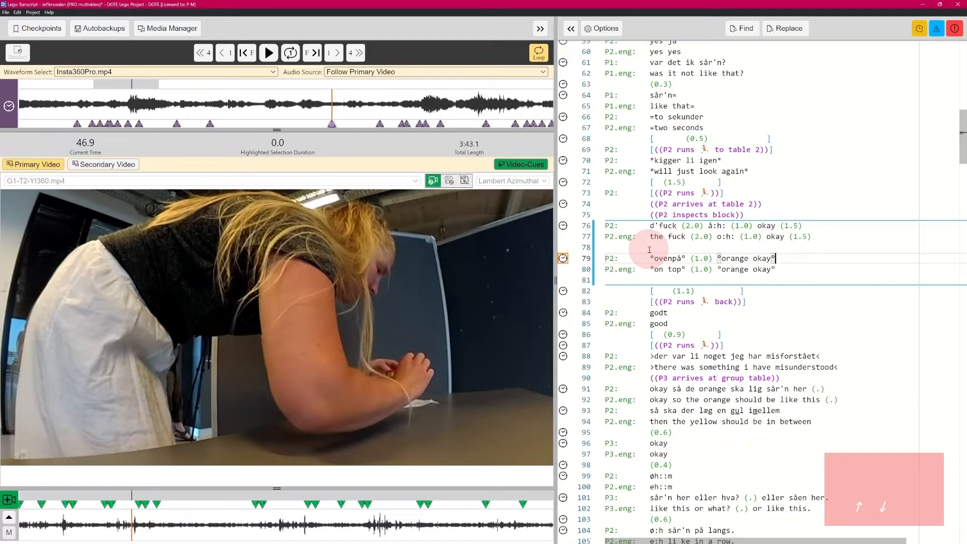
pyautogui.press('Up')
pyautogui.press('Up')
pyautogui.press('Up')
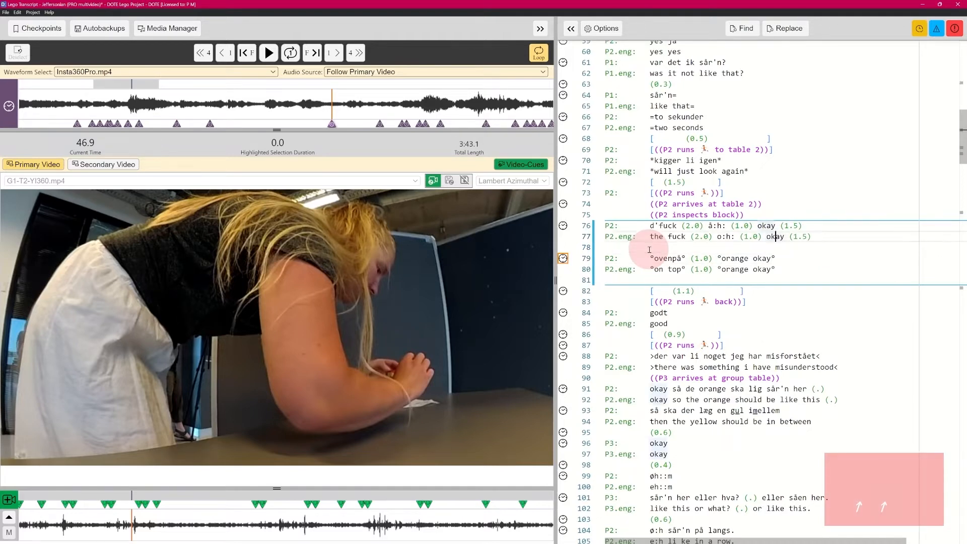
pyautogui.press('Down')
pyautogui.press('Down')
pyautogui.press('Down')
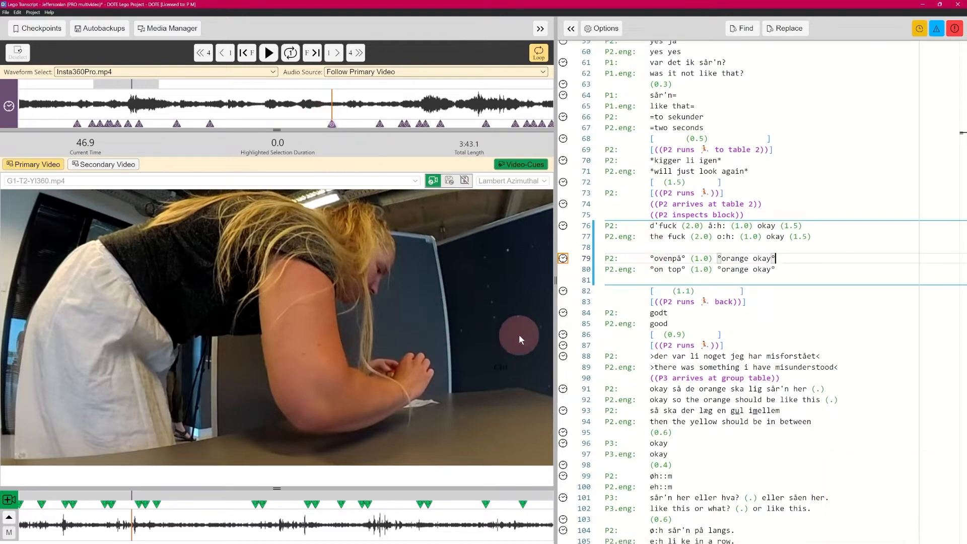
# Play the media from line 79's new sync-code twice to check its timing, returning to the sync-code each time
pyautogui.hotkey('ctrl', 'space')
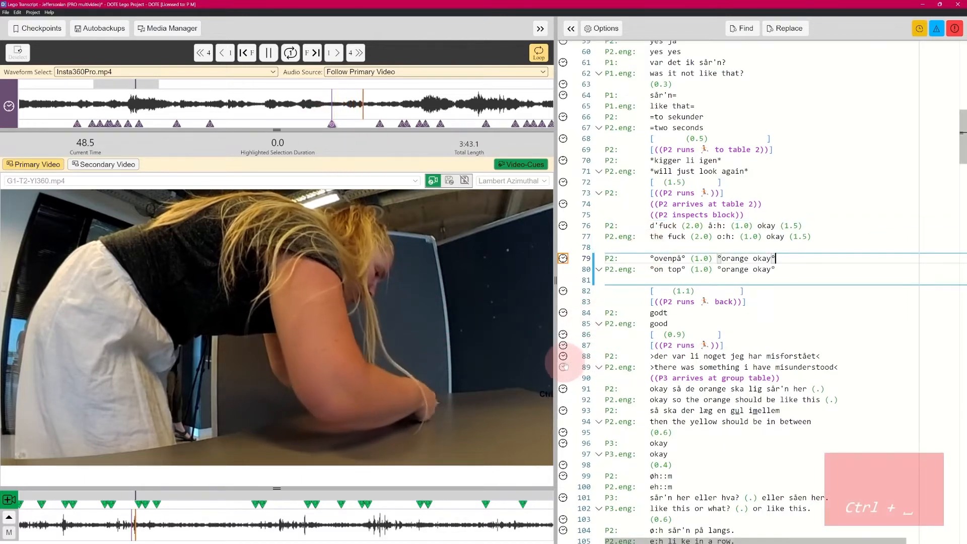
pyautogui.hotkey('ctrl', 'space')
pyautogui.click(330, 124)
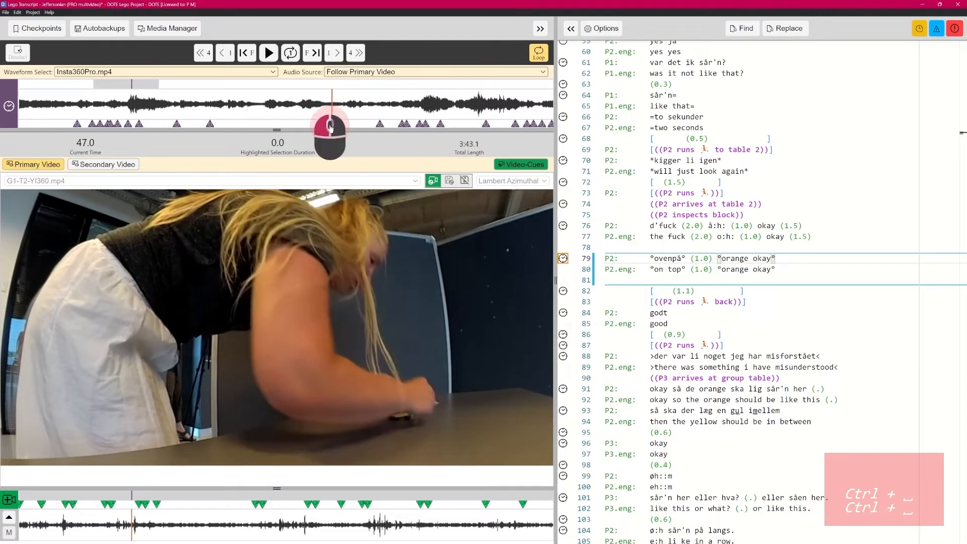
pyautogui.hotkey('ctrl', 'space')
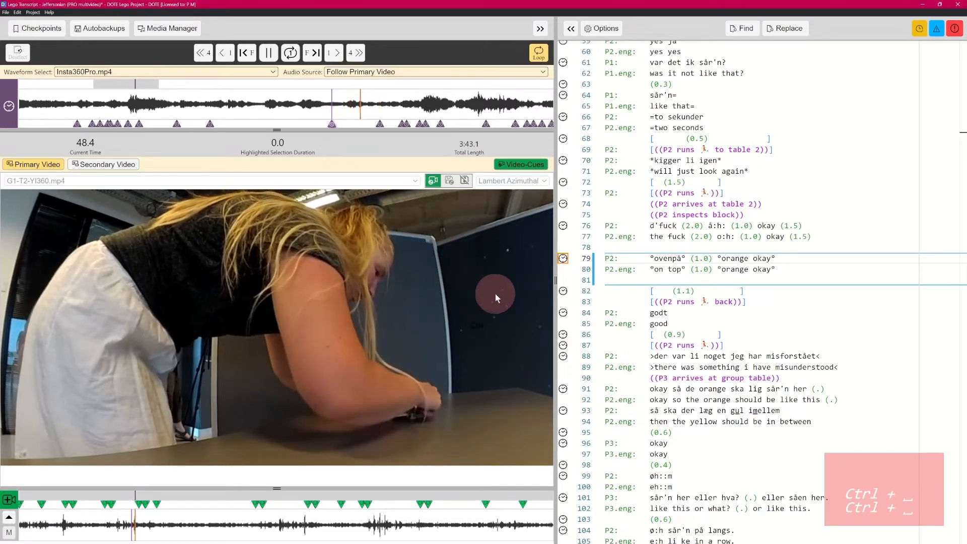
pyautogui.hotkey('ctrl', 'space')
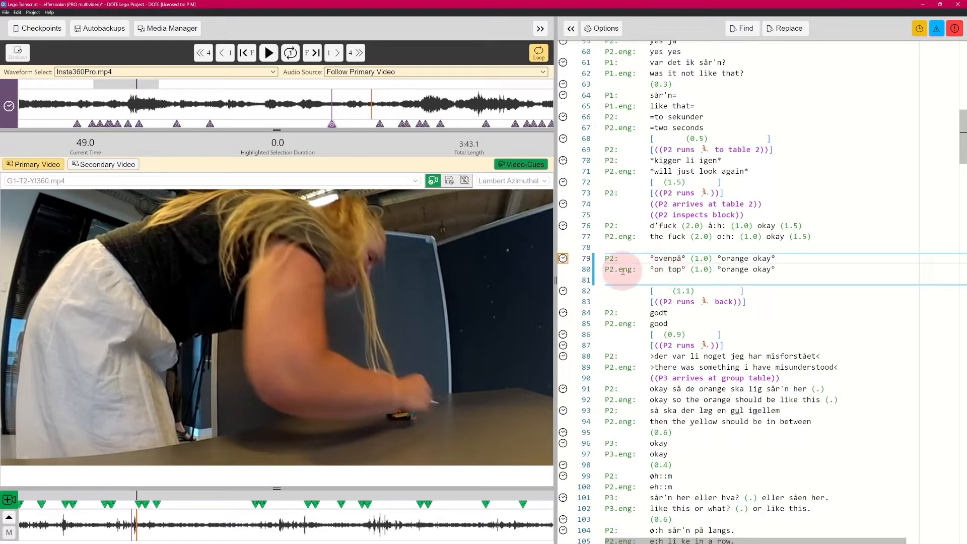
pyautogui.click(332, 124)
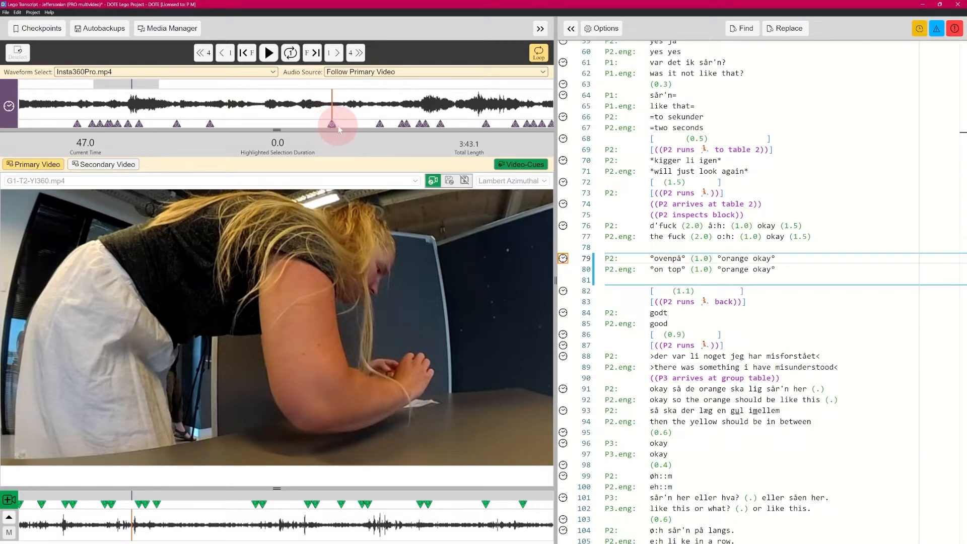
# Nudge line 79's sync-code earlier and later during playback, return it to its original time, and pause playback
pyautogui.hotkey('ctrl', 'h')
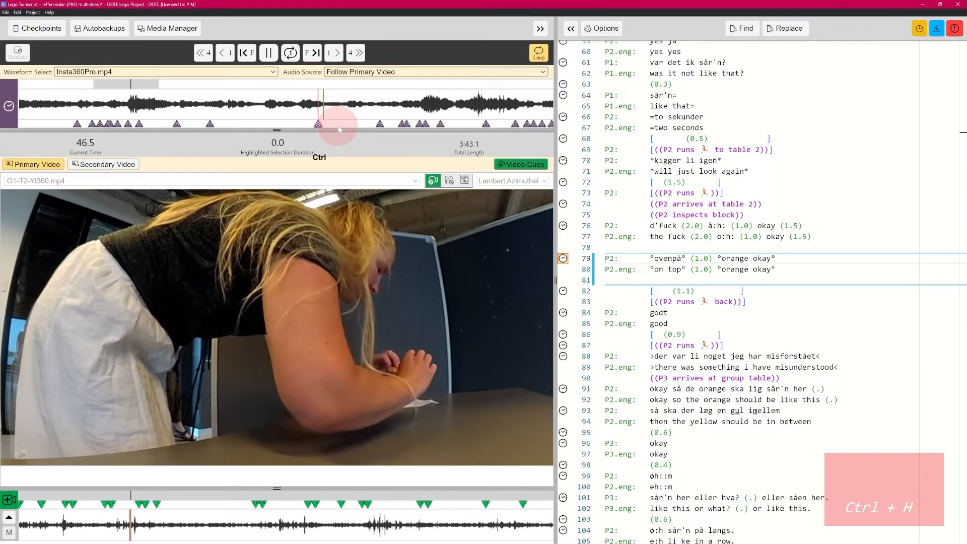
pyautogui.hotkey('ctrl', 'h')
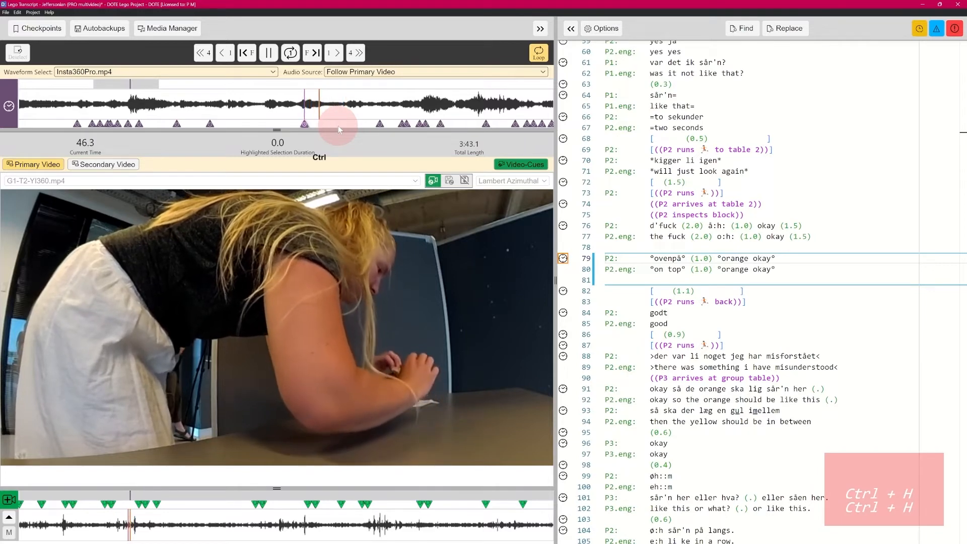
pyautogui.hotkey('ctrl', 'h')
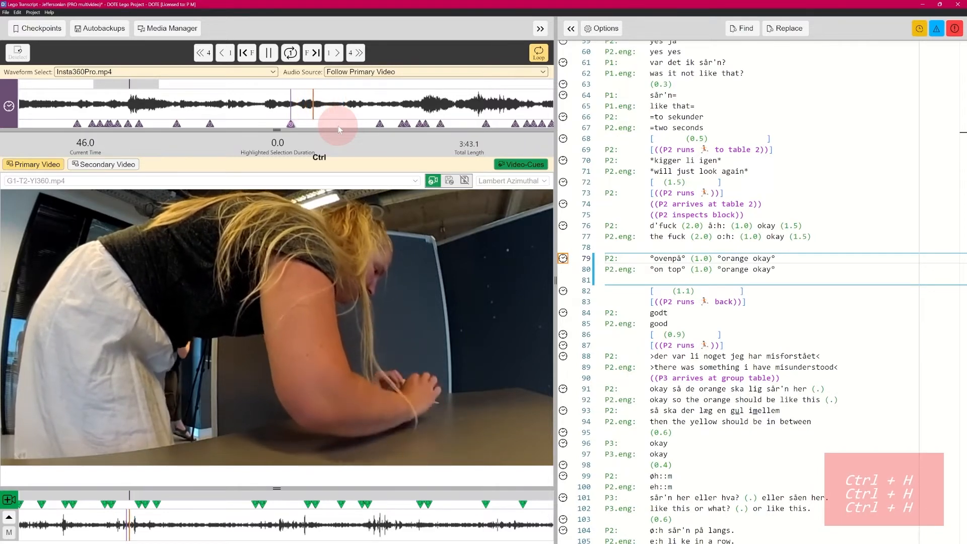
pyautogui.hotkey('ctrl', 'l')
pyautogui.hotkey('ctrl', 'l')
pyautogui.hotkey('ctrl', 'l')
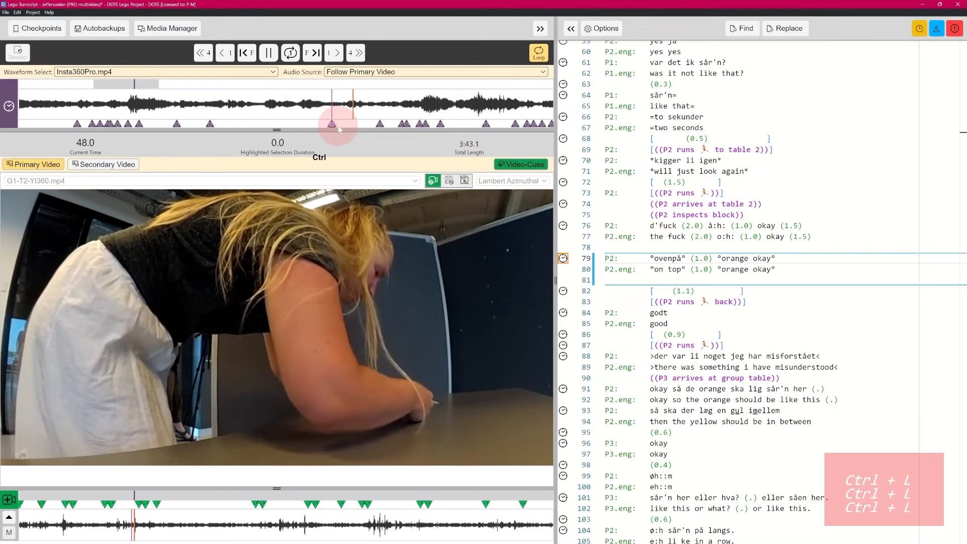
pyautogui.hotkey('ctrl', 'h')
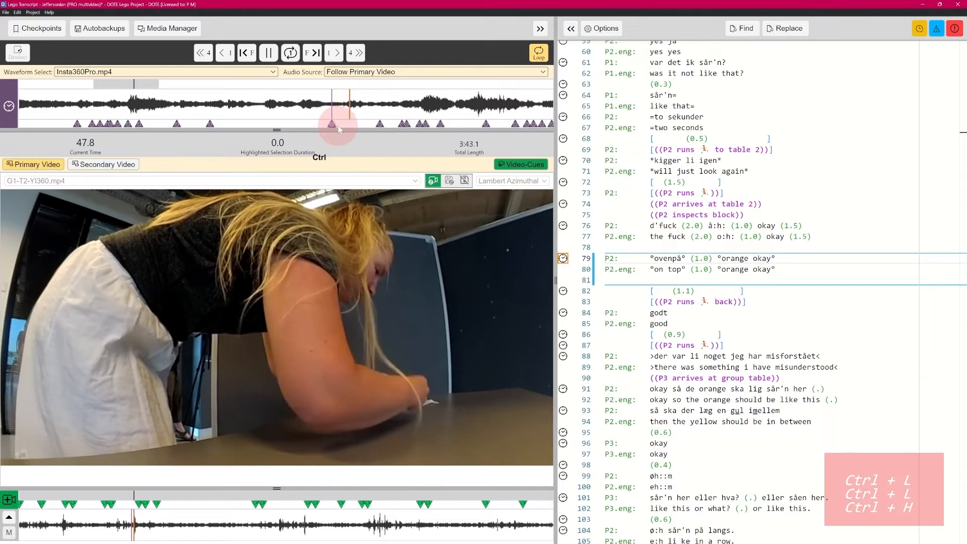
pyautogui.hotkey('ctrl', 'h')
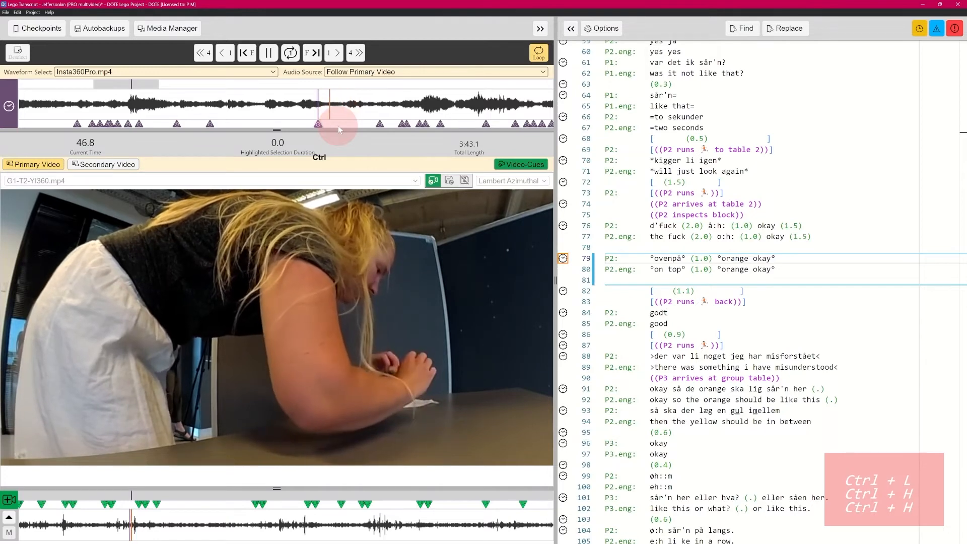
pyautogui.hotkey('ctrl', 'l')
pyautogui.hotkey('ctrl', 'space')
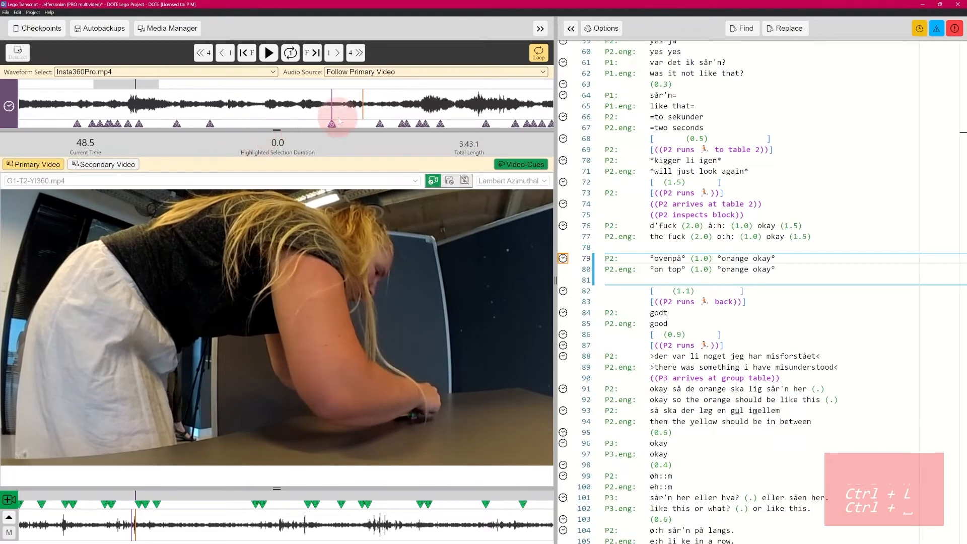
# Return the playhead to line 79's sync-code and nudge that sync-code earlier in small increments during playback
pyautogui.scroll(4, 330, 116)
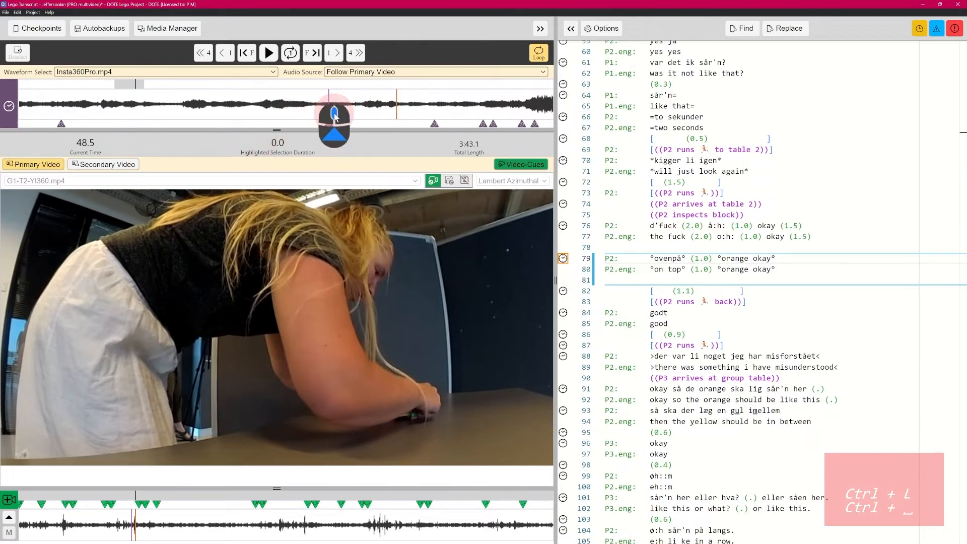
pyautogui.scroll(2, 334, 116)
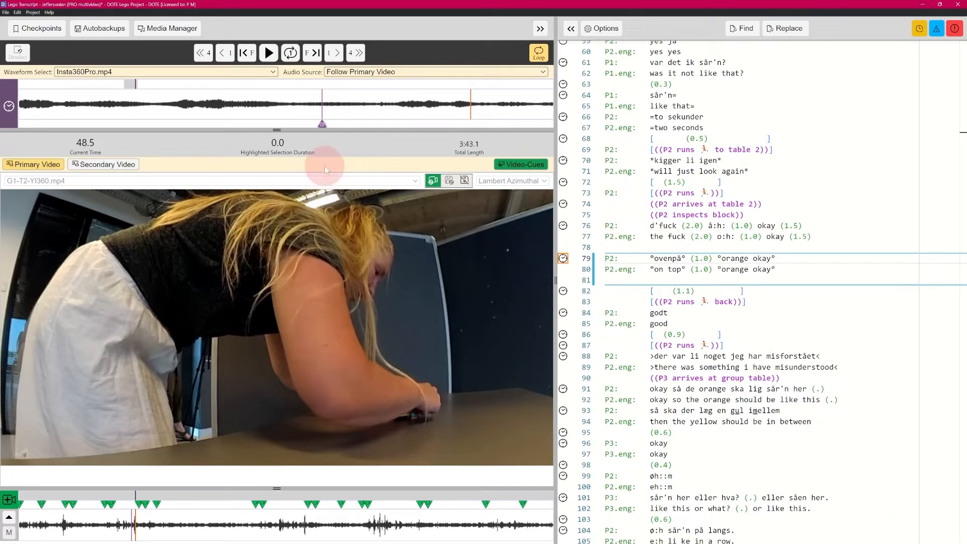
pyautogui.click(322, 125)
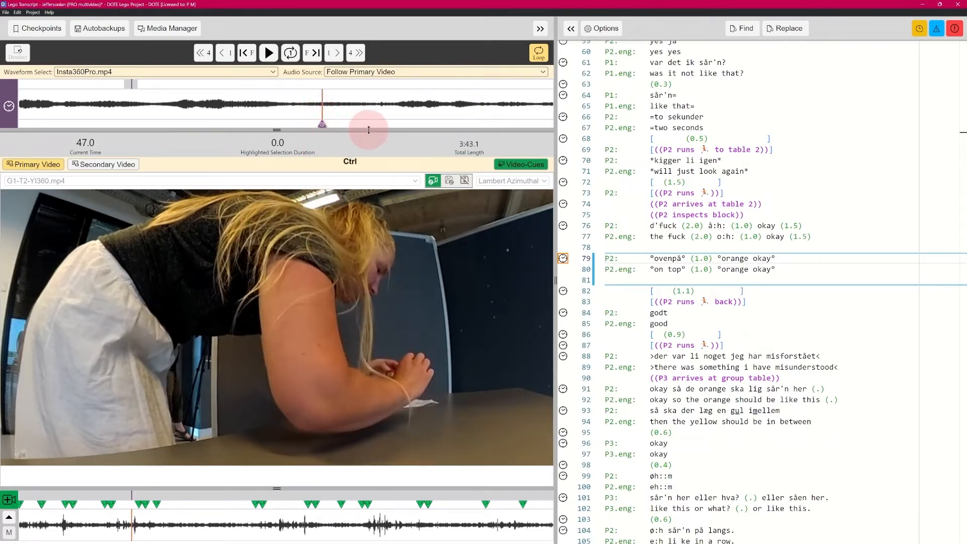
pyautogui.hotkey('ctrl', 'h')
pyautogui.hotkey('ctrl', 'h')
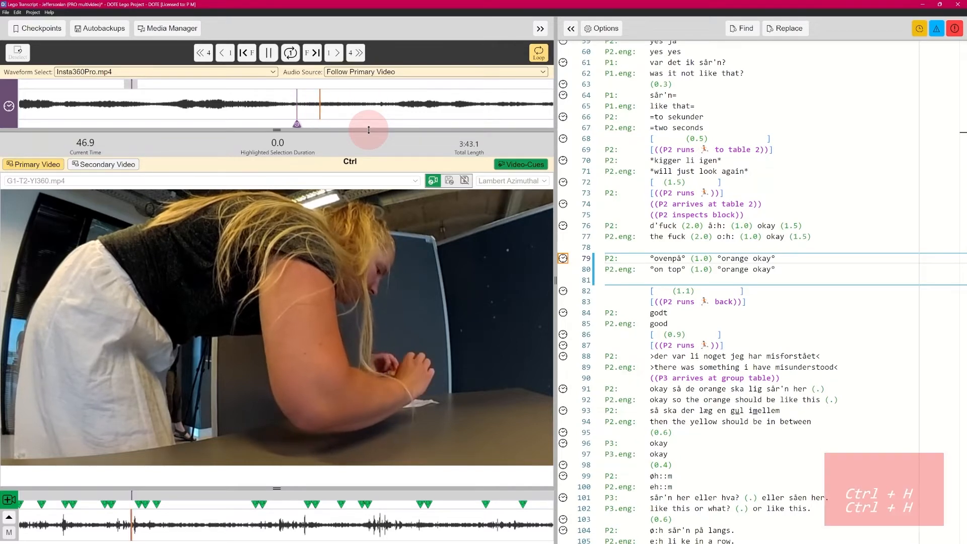
pyautogui.hotkey('ctrl', 'h')
pyautogui.hotkey('ctrl', 'h')
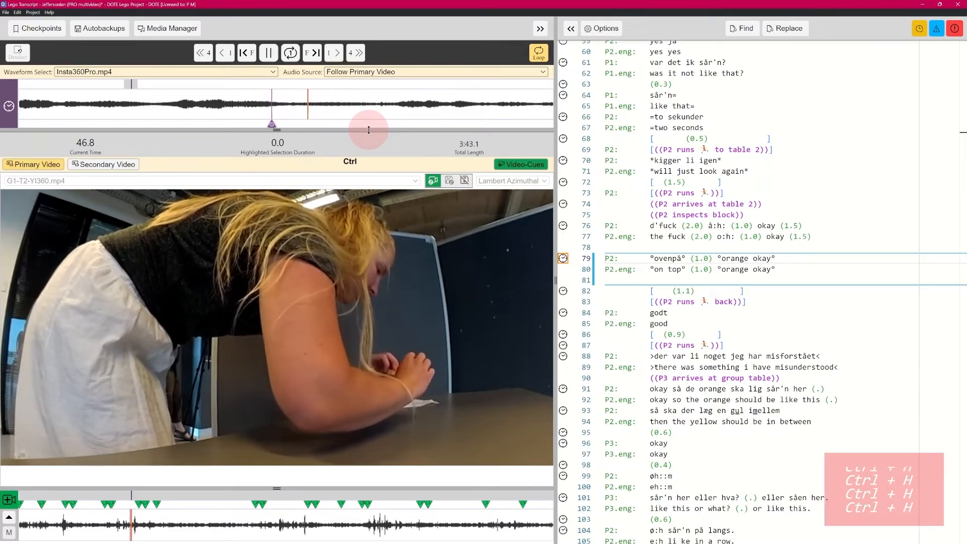
pyautogui.hotkey('ctrl', 'h')
pyautogui.hotkey('ctrl', 'h')
pyautogui.hotkey('ctrl', 'h')
pyautogui.hotkey('ctrl', 'h')
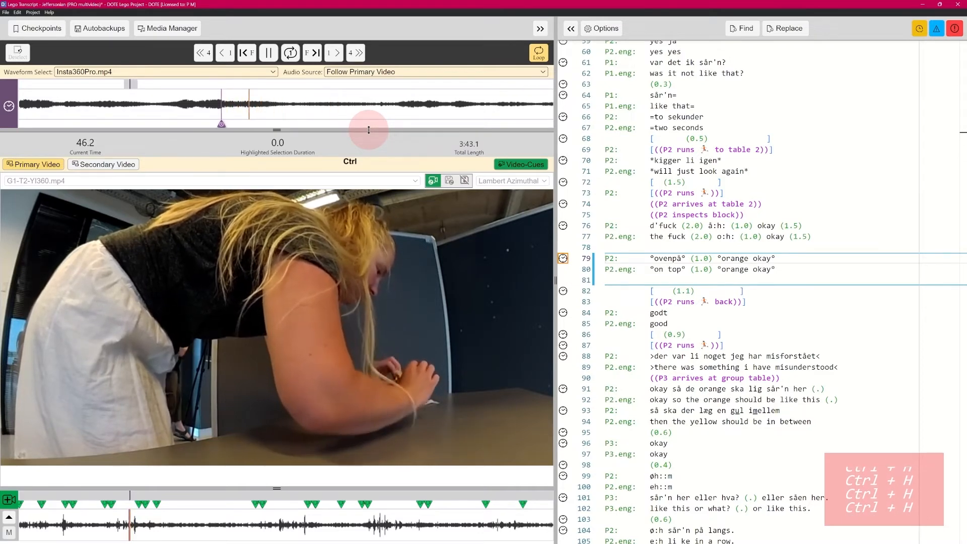
# Nudge line 79's sync-code later in small increments, listening to the replay after each shift
pyautogui.hotkey('ctrl', 'l')
pyautogui.hotkey('ctrl', 'l')
pyautogui.hotkey('ctrl', 'l')
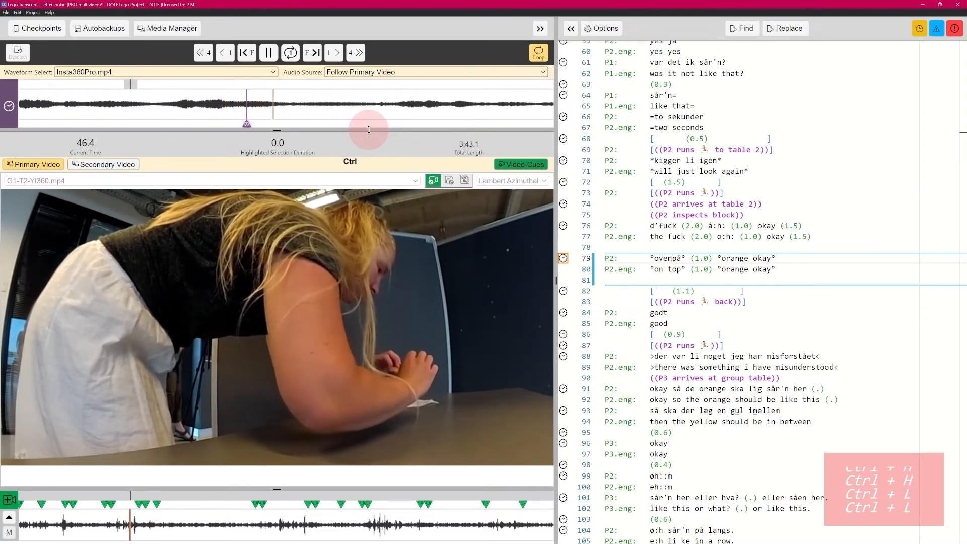
pyautogui.hotkey('ctrl', 'l')
pyautogui.hotkey('ctrl', 'l')
pyautogui.hotkey('ctrl', 'l')
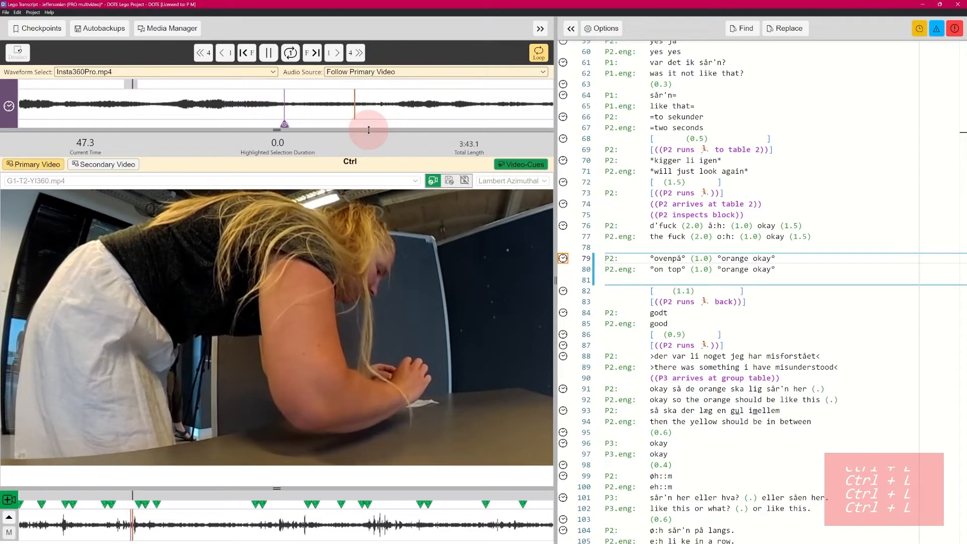
pyautogui.hotkey('ctrl', 'l')
pyautogui.hotkey('ctrl', 'l')
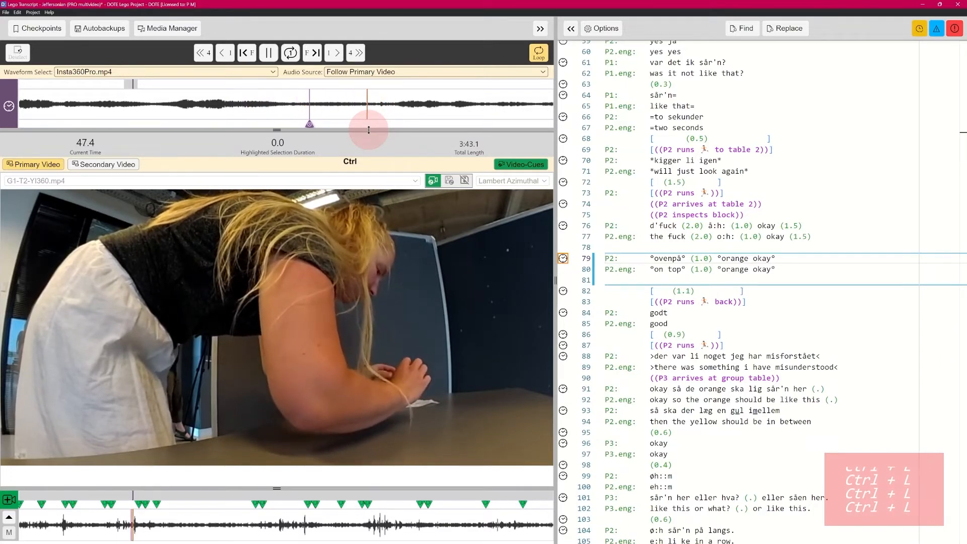
# Nudge line 79's sync-code earlier by about half a second, play the passage through into line 82, and pause playback
pyautogui.hotkey('ctrl', 'h')
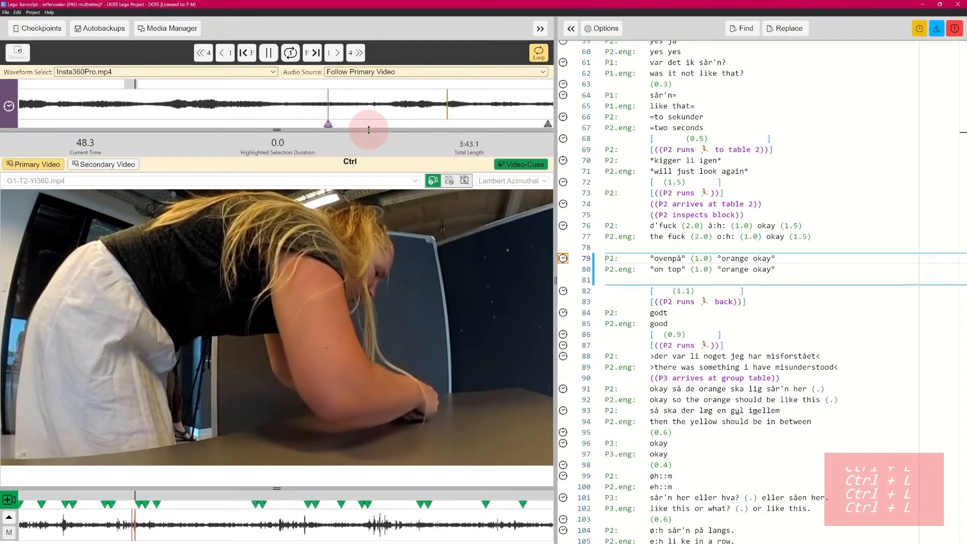
pyautogui.hotkey('ctrl', 'h')
pyautogui.hotkey('ctrl', 'h')
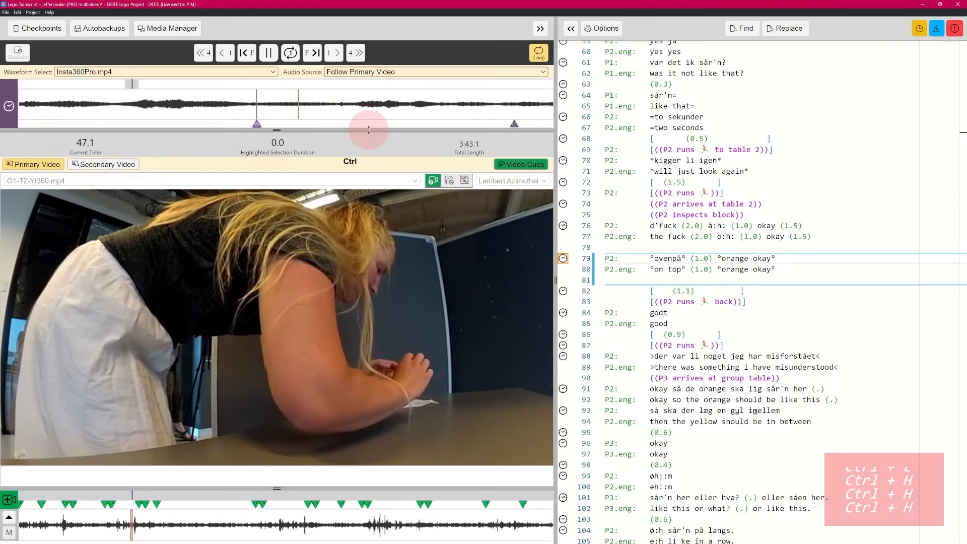
pyautogui.hotkey('ctrl', 'h')
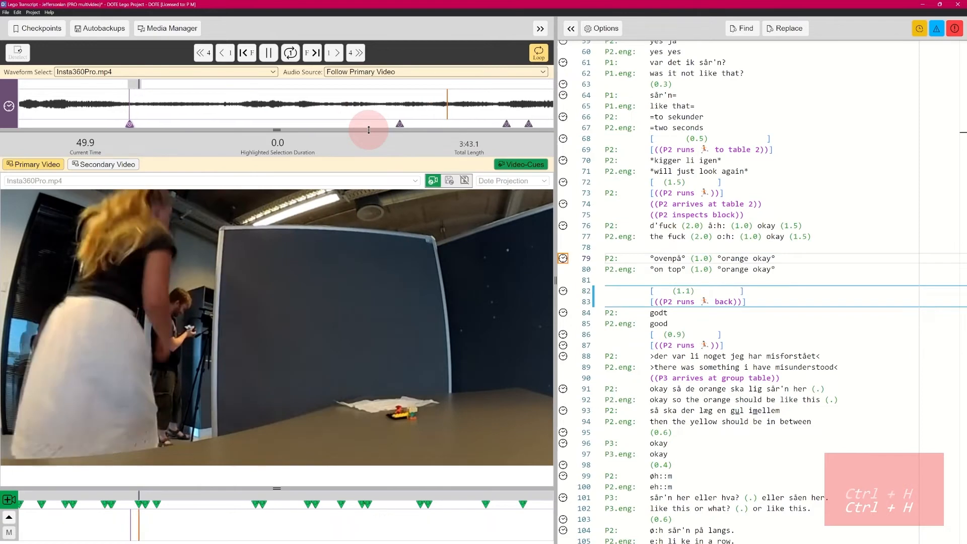
pyautogui.hotkey('ctrl', 'space')
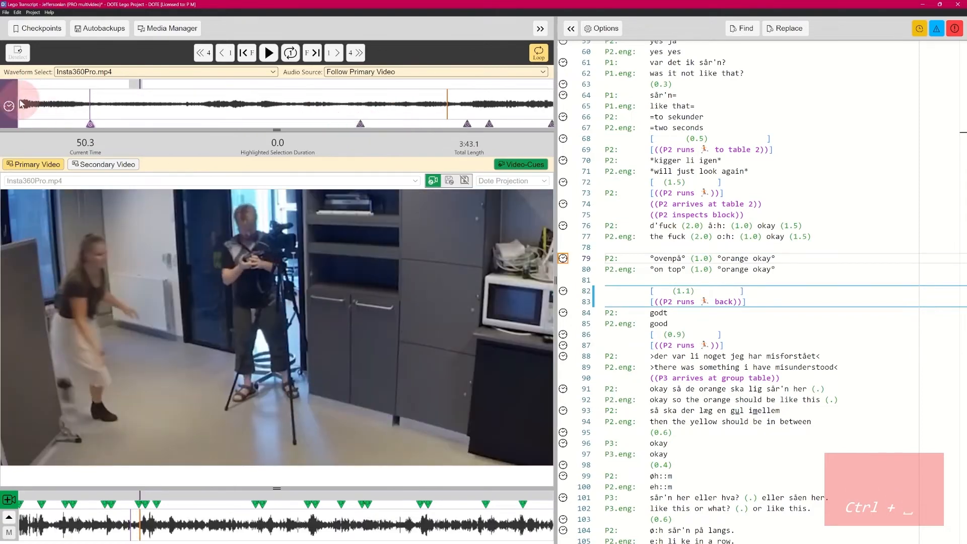
# Replay from line 79's sync-code, shift the sync-code slightly later to 46.6 seconds, and play it again to check the timing
pyautogui.click(90, 124)
pyautogui.hotkey('ctrl', 'space')
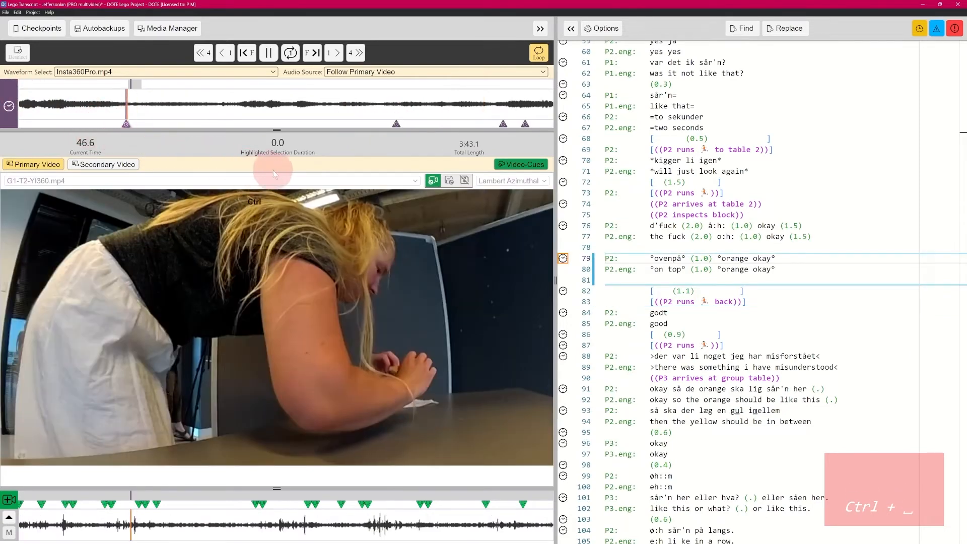
pyautogui.click(128, 124)
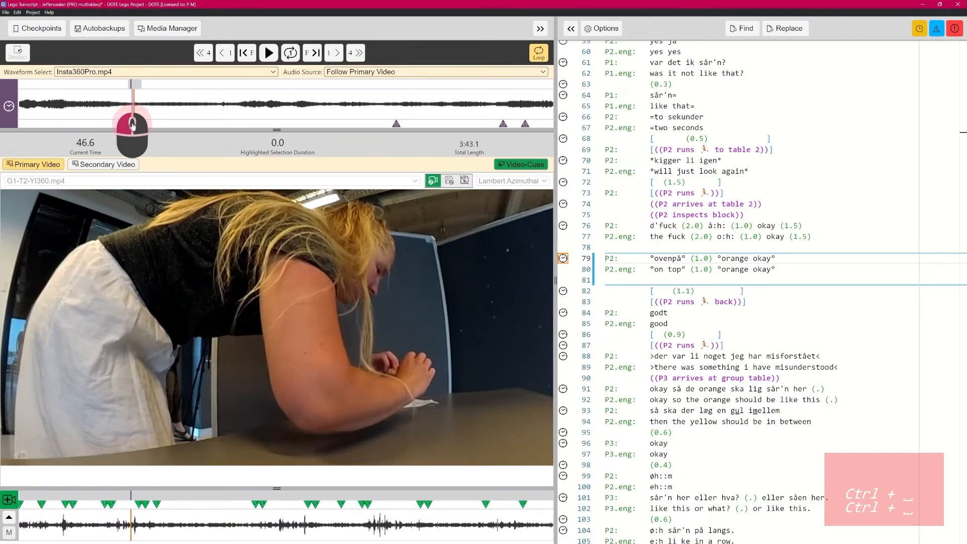
pyautogui.hotkey('ctrl', 'space')
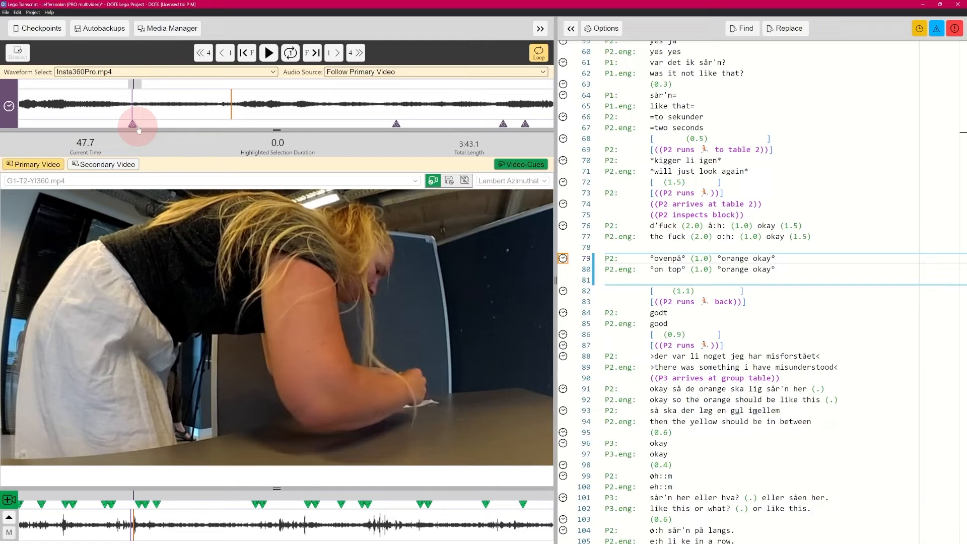
# Play the media briefly from the sync-codes of lines 76, 79 and 82 in turn to check each section's start
pyautogui.click(394, 146)
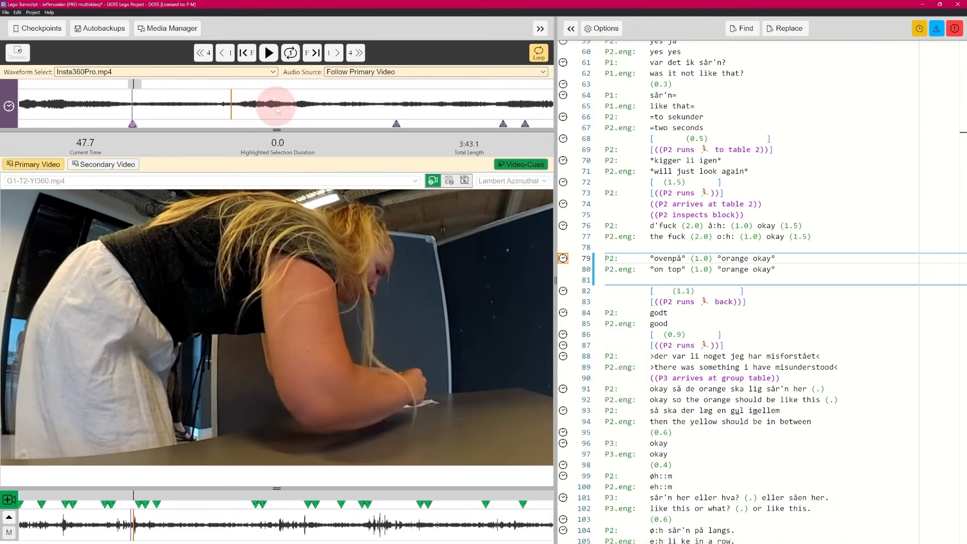
pyautogui.scroll(-3, 278, 110)
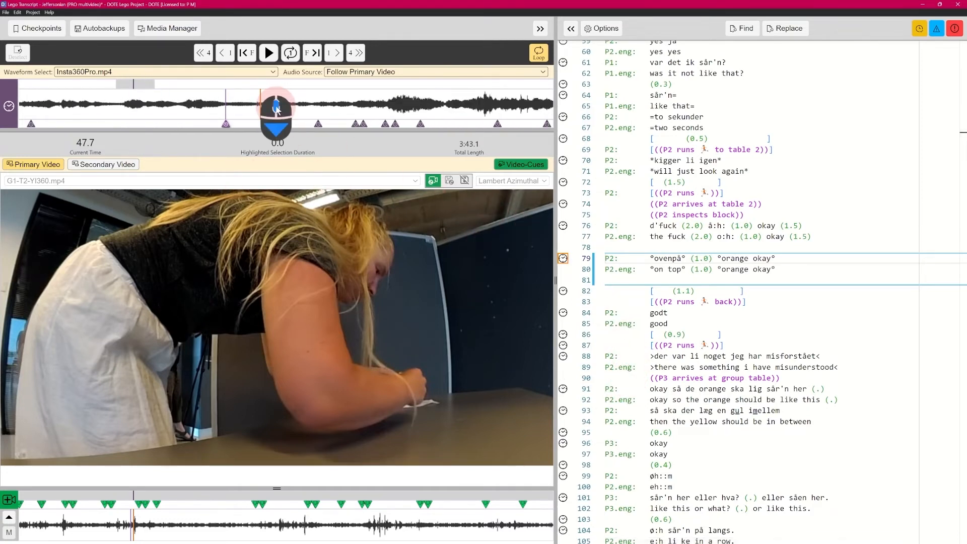
pyautogui.click(30, 124)
pyautogui.hotkey('ctrl', 'space')
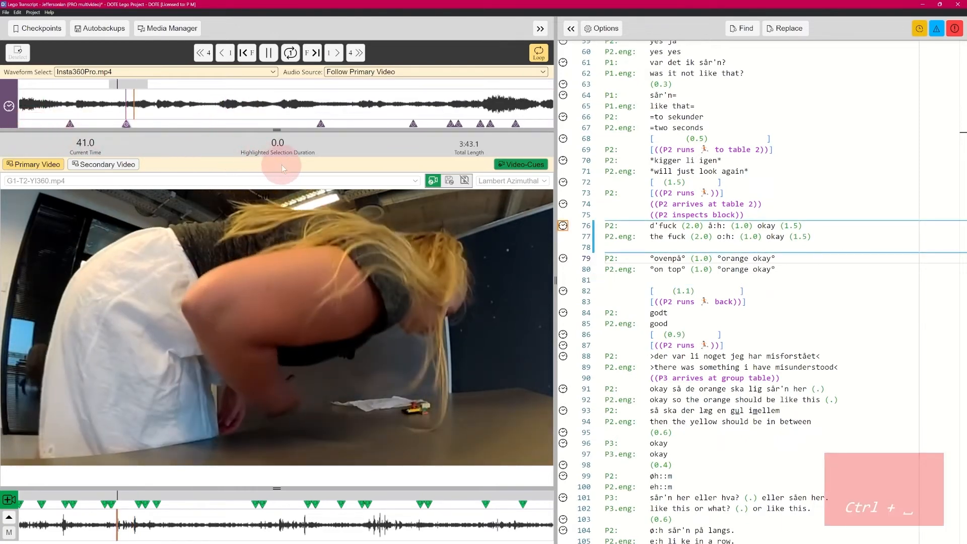
pyautogui.hotkey('ctrl', 'space')
pyautogui.click(320, 124)
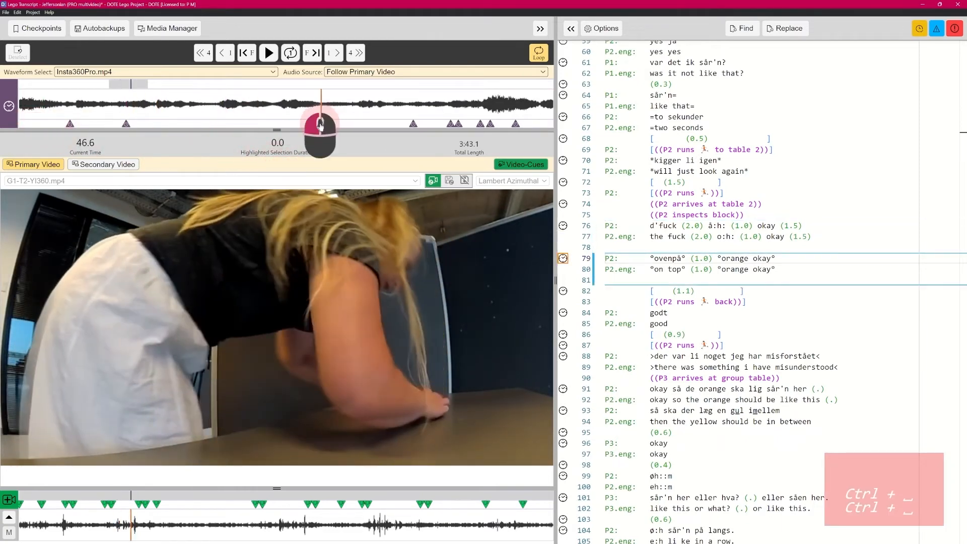
pyautogui.hotkey('ctrl', 'space')
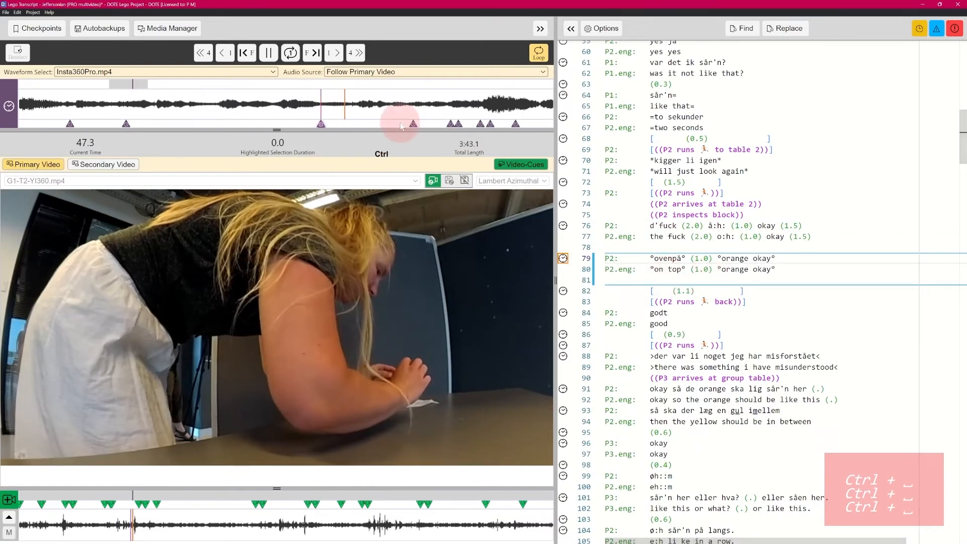
pyautogui.click(413, 122)
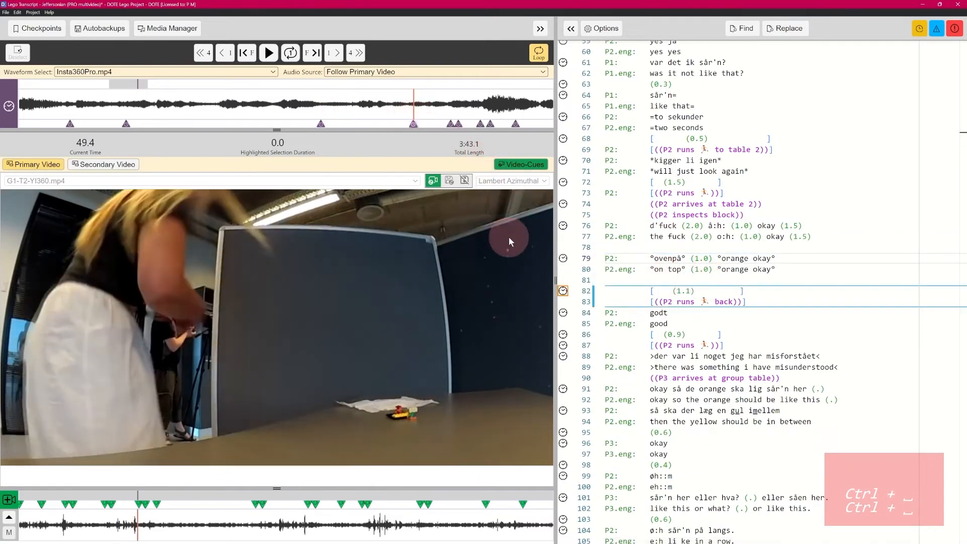
pyautogui.hotkey('ctrl', 'space')
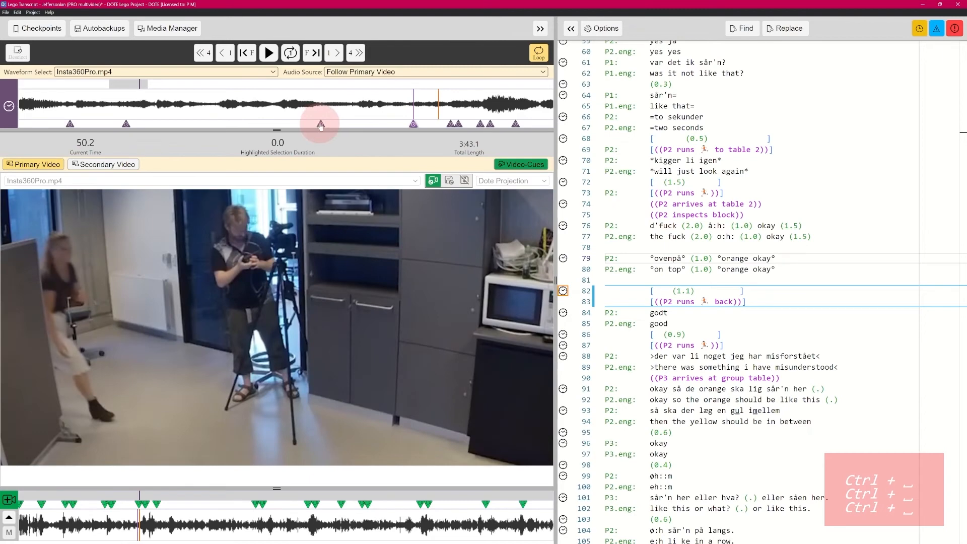
# Highlight the waveform section between the sync-codes of lines 79 and 82, play it on loop, and pause
pyautogui.click(317, 124)
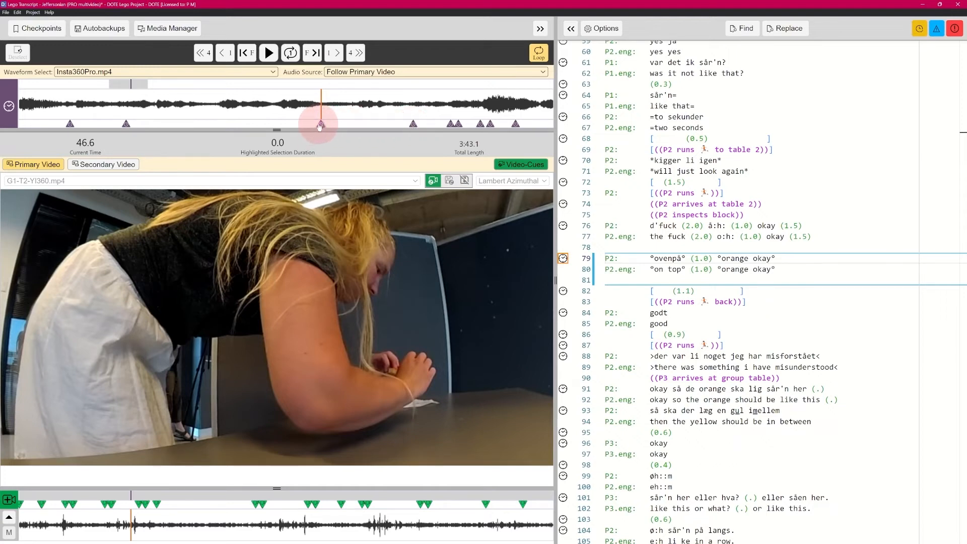
pyautogui.keyDown('shift'); pyautogui.click(413, 123); pyautogui.keyUp('shift')
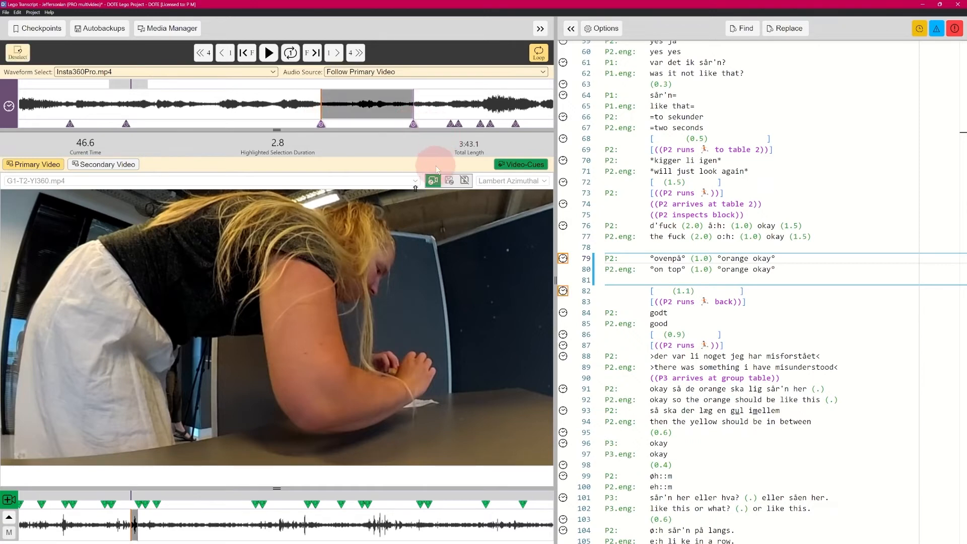
pyautogui.hotkey('ctrl', 'space')
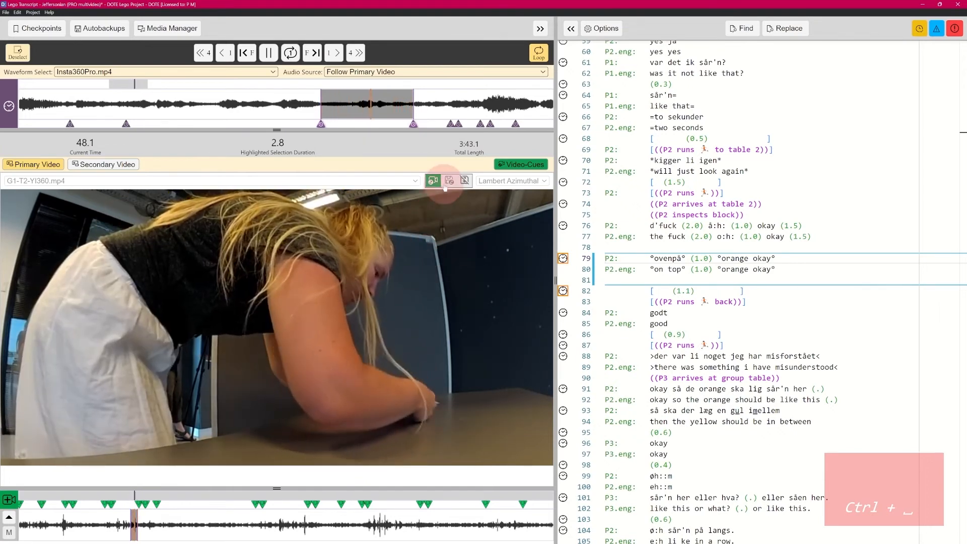
pyautogui.hotkey('ctrl', 'space')
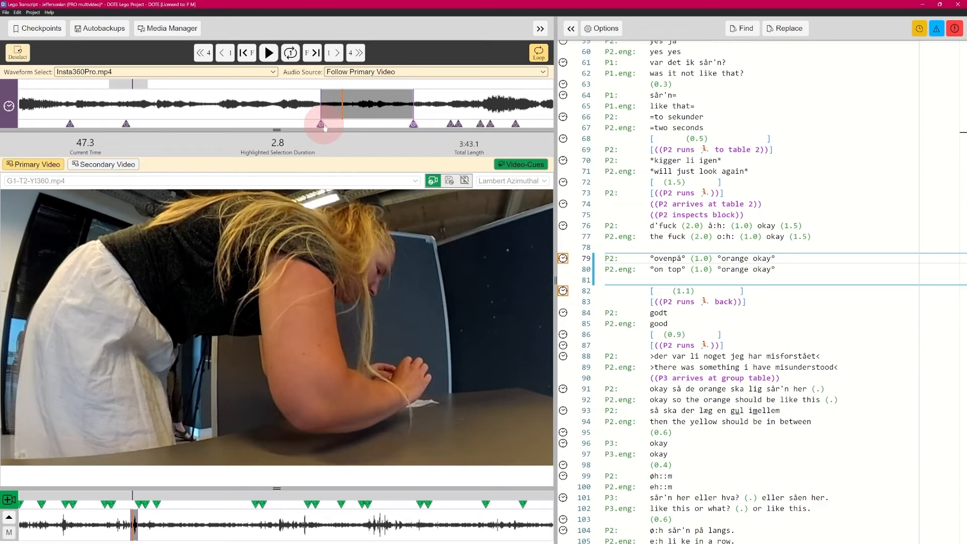
# Highlight the span between line 76's and line 82's sync-codes, replace it with the span from line 84 to line 88, and loop its playback
pyautogui.click(126, 125)
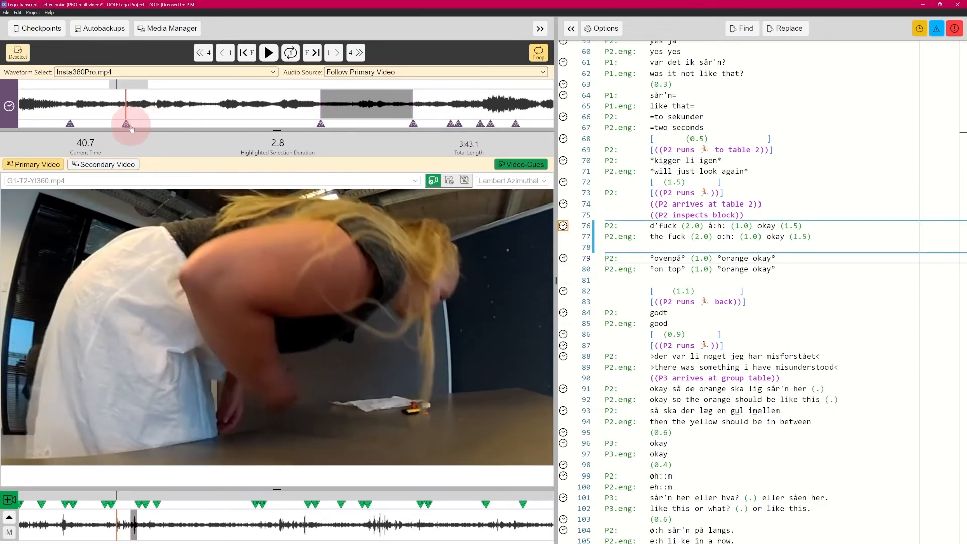
pyautogui.keyDown('shift'); pyautogui.click(416, 124); pyautogui.keyUp('shift')
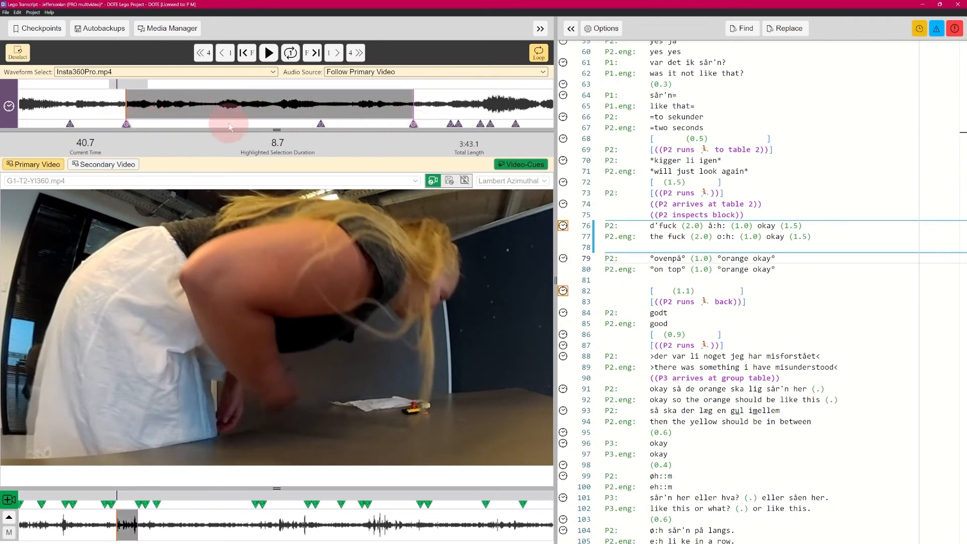
pyautogui.click(451, 125)
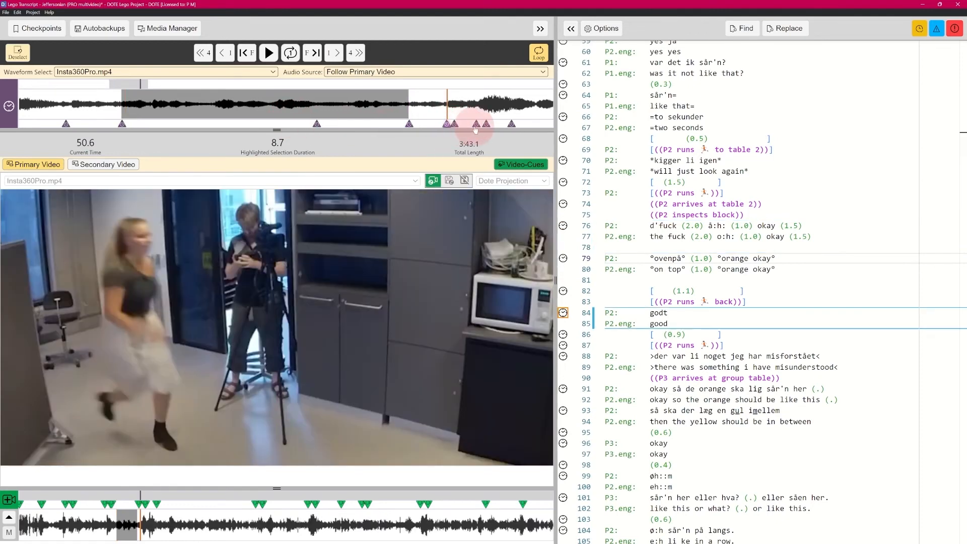
pyautogui.keyDown('ctrl'); pyautogui.click(486, 124); pyautogui.keyUp('ctrl')
pyautogui.hotkey('ctrl', 'space')
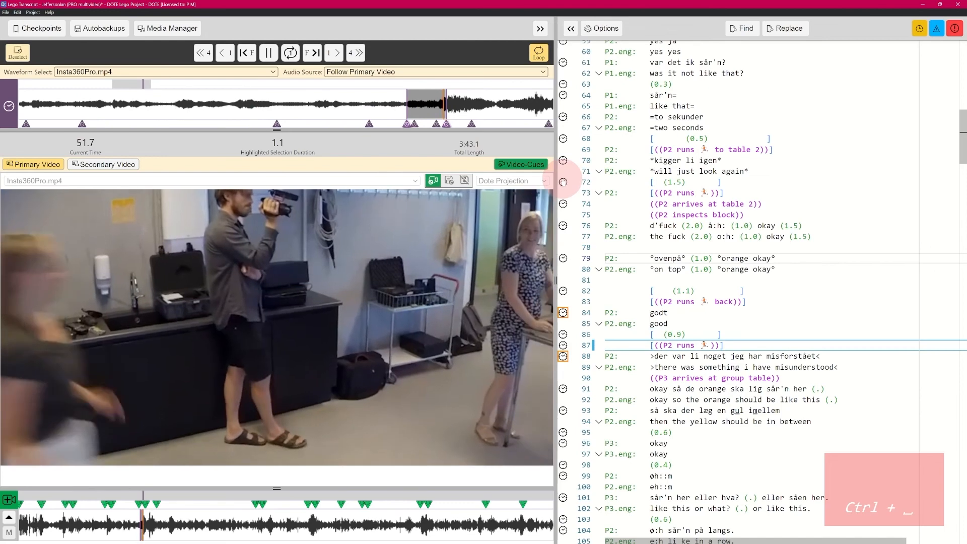
pyautogui.hotkey('ctrl', 'space')
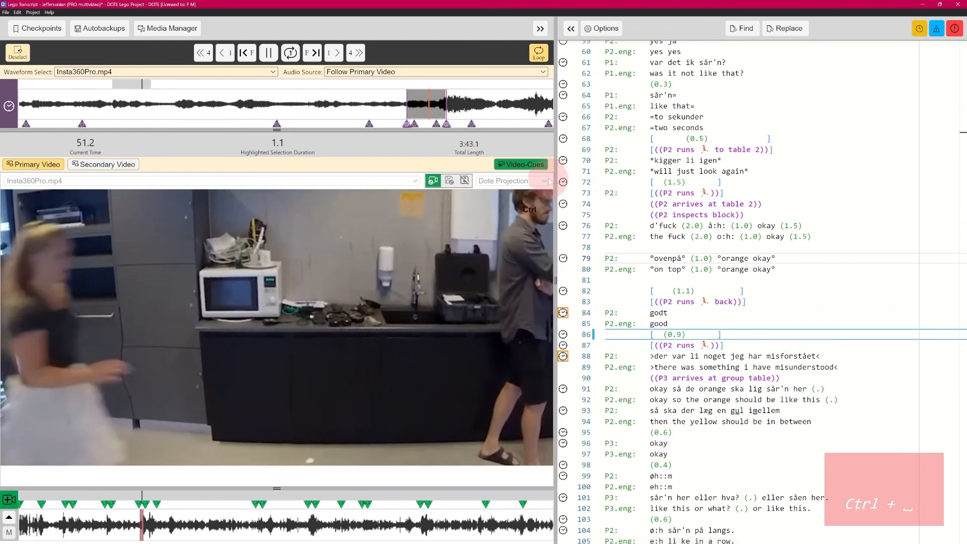